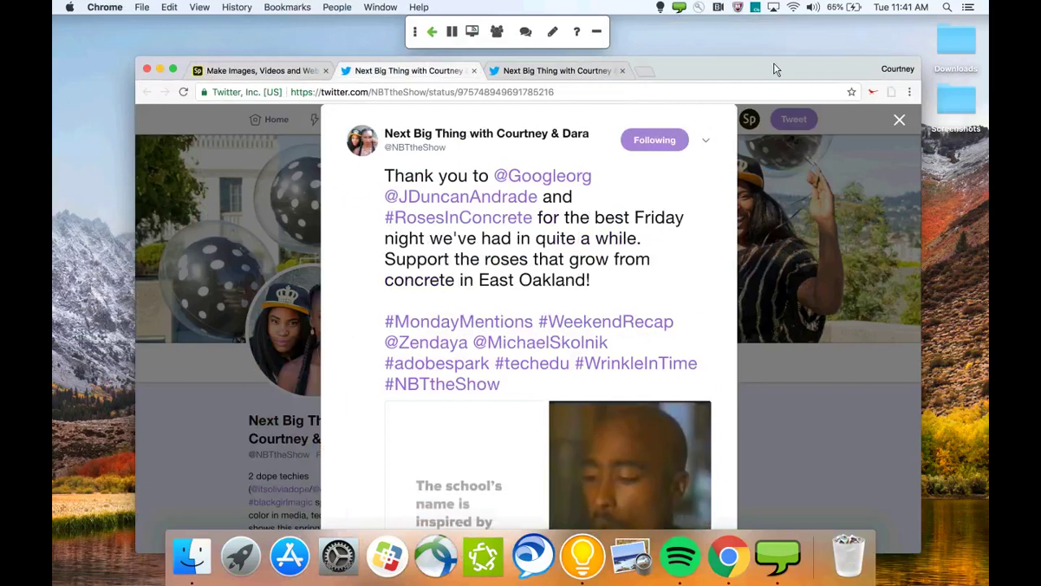
drag(773, 62, 769, 55)
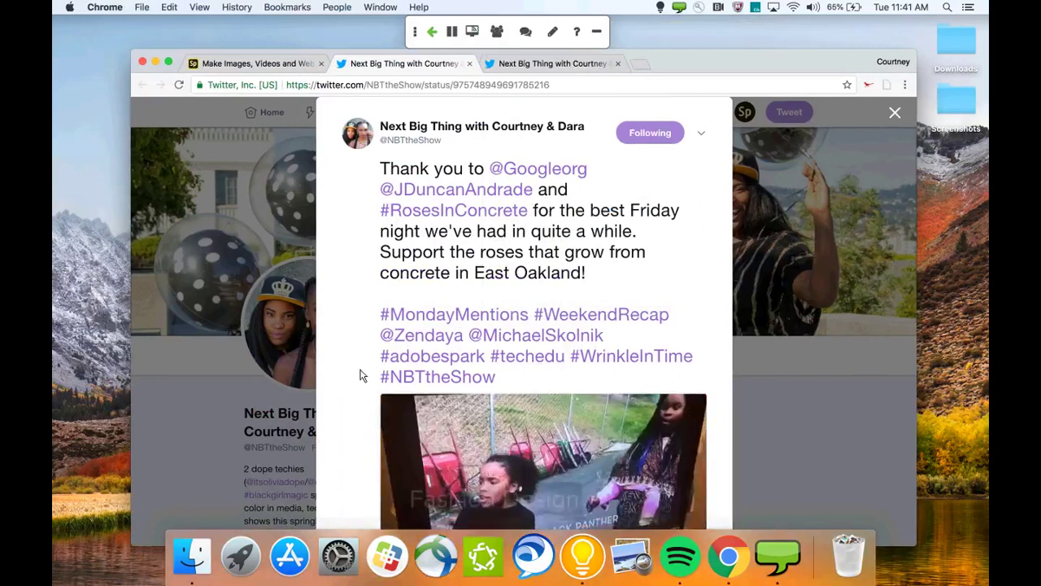
scroll(488, 385, down, 5)
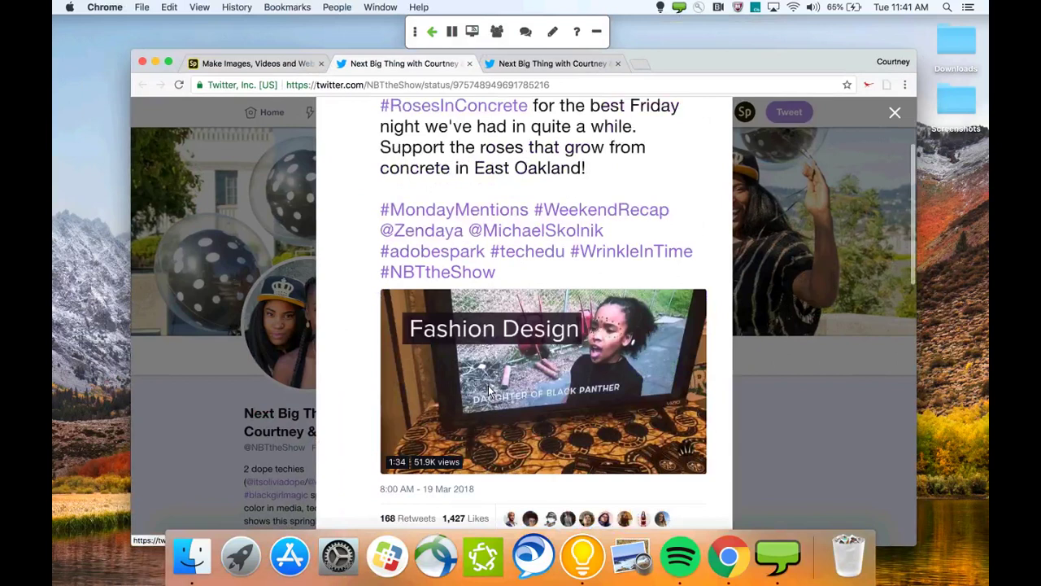
scroll(488, 392, down, 2)
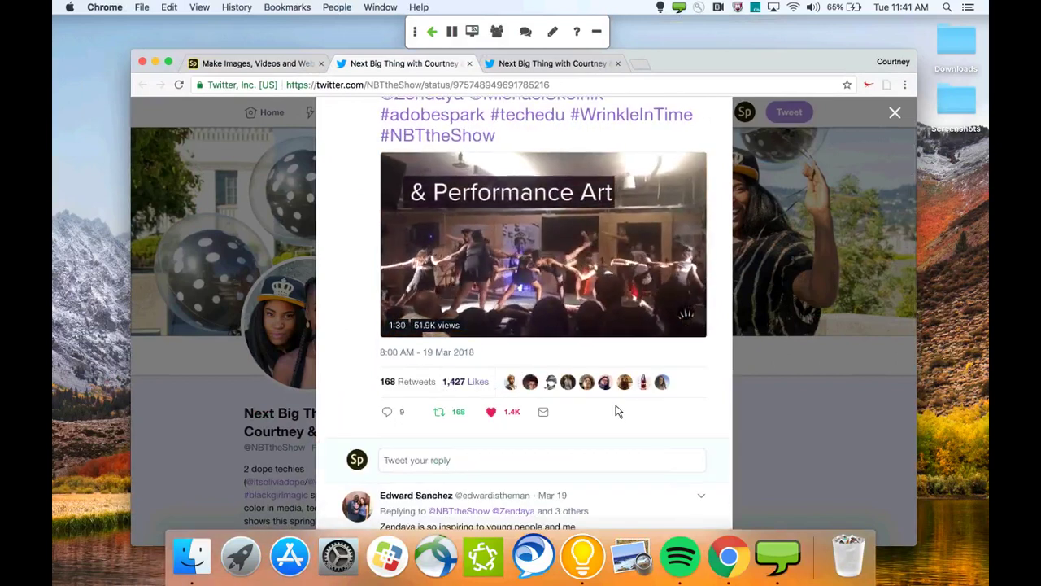
scroll(616, 414, down, 1)
scroll(616, 412, down, 1)
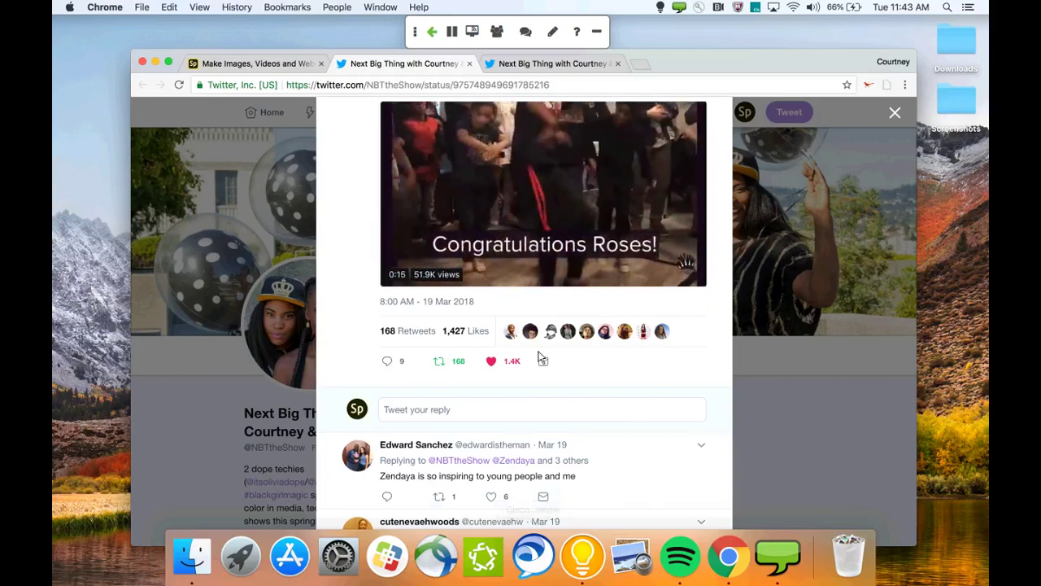
scroll(537, 358, up, 10)
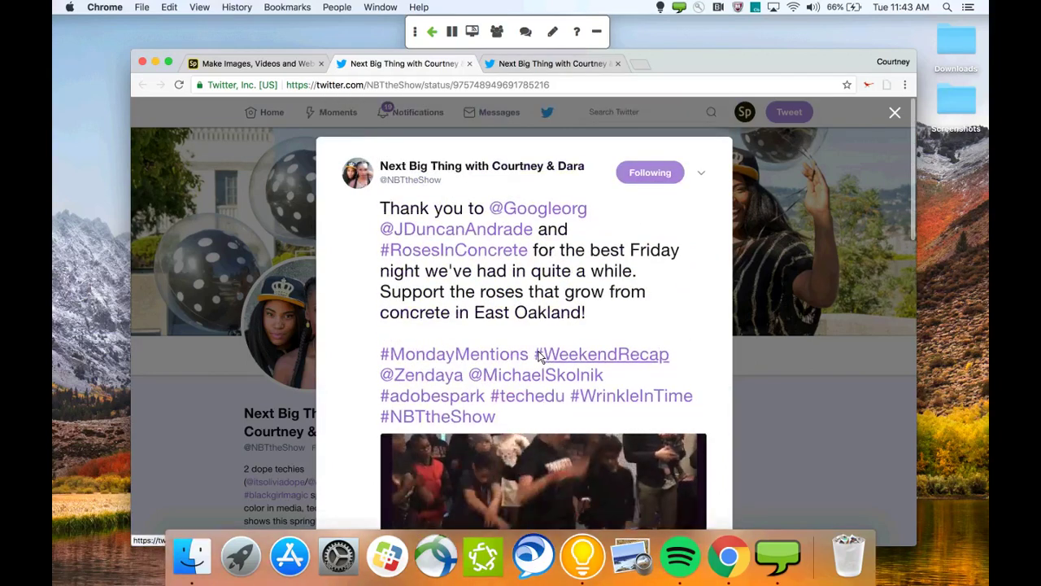
Watch the tweet about 200 East Oakland students seeing Wrinkle in Time, then close it
click(544, 65)
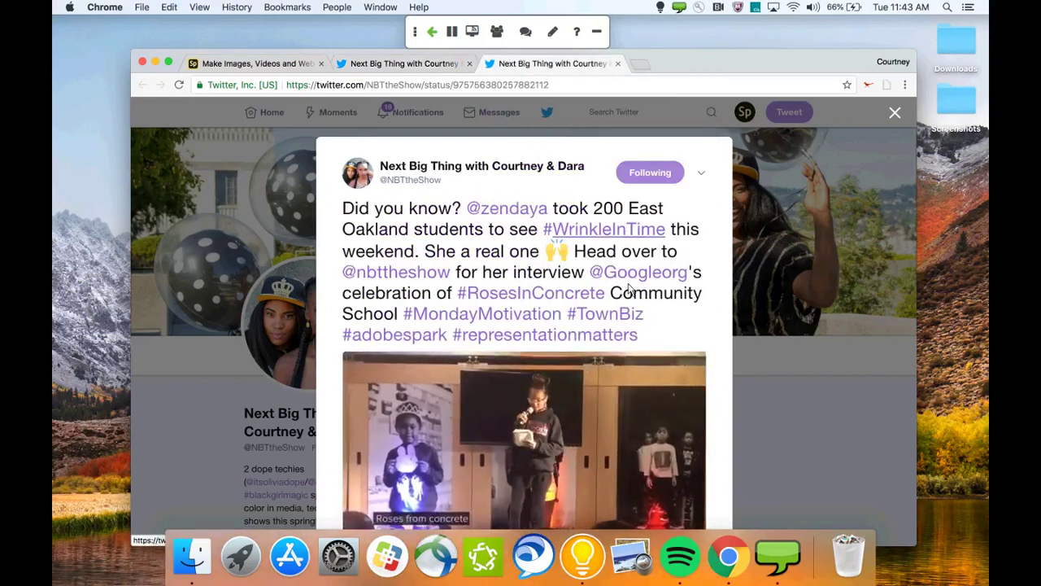
scroll(630, 288, down, 3)
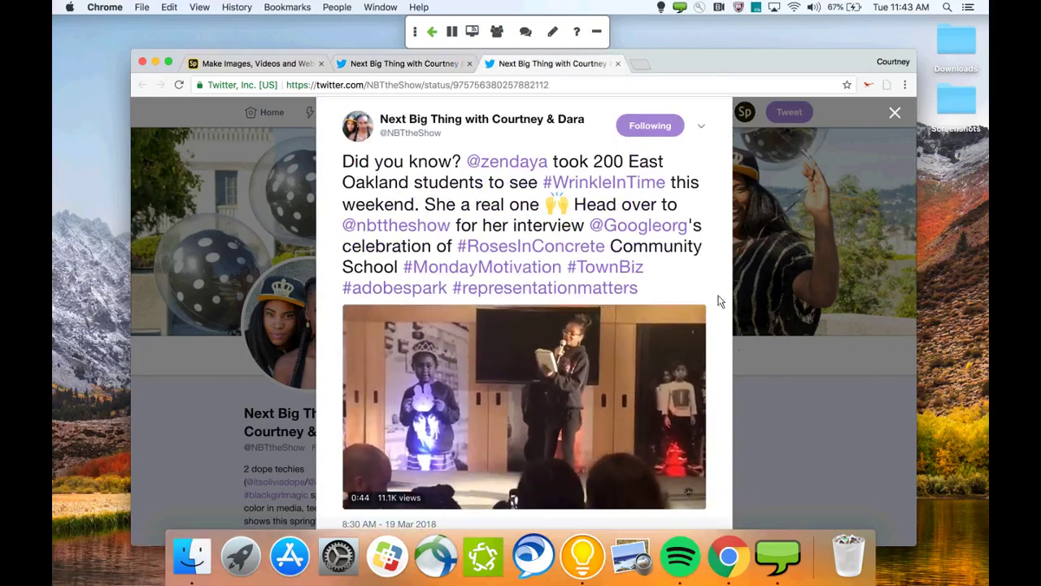
scroll(675, 392, up, 1)
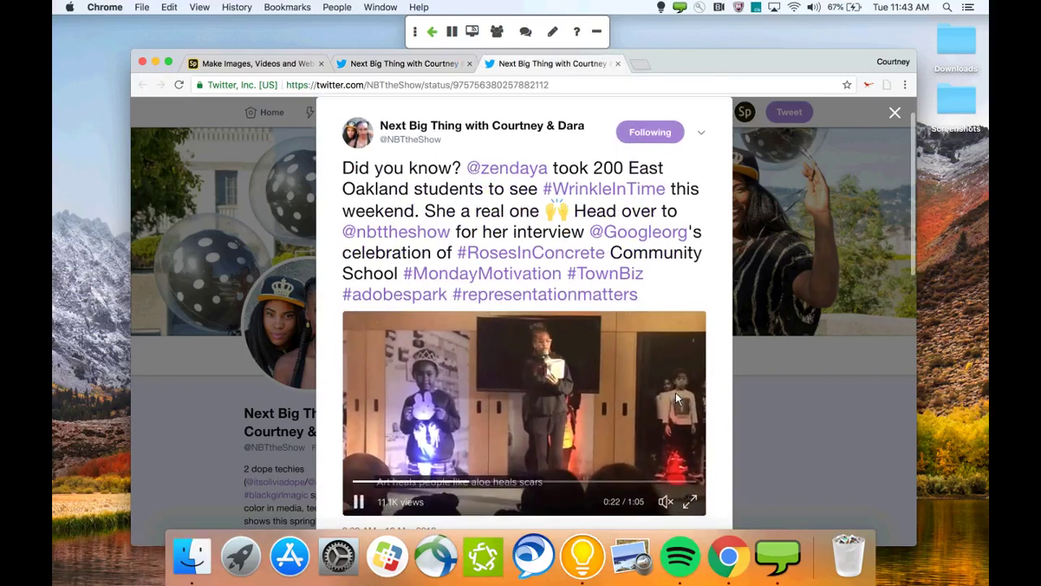
scroll(676, 399, down, 5)
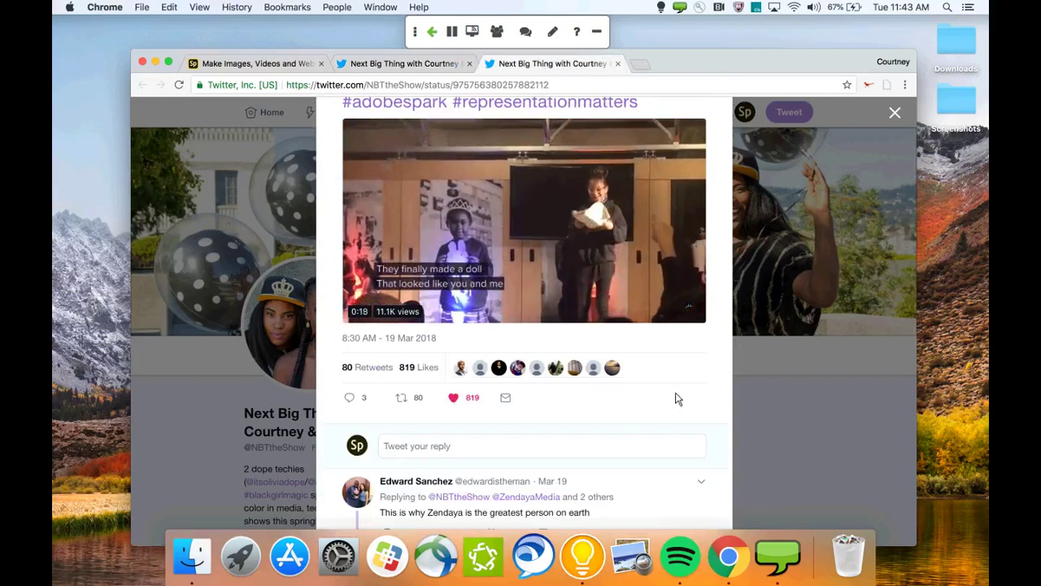
click(844, 420)
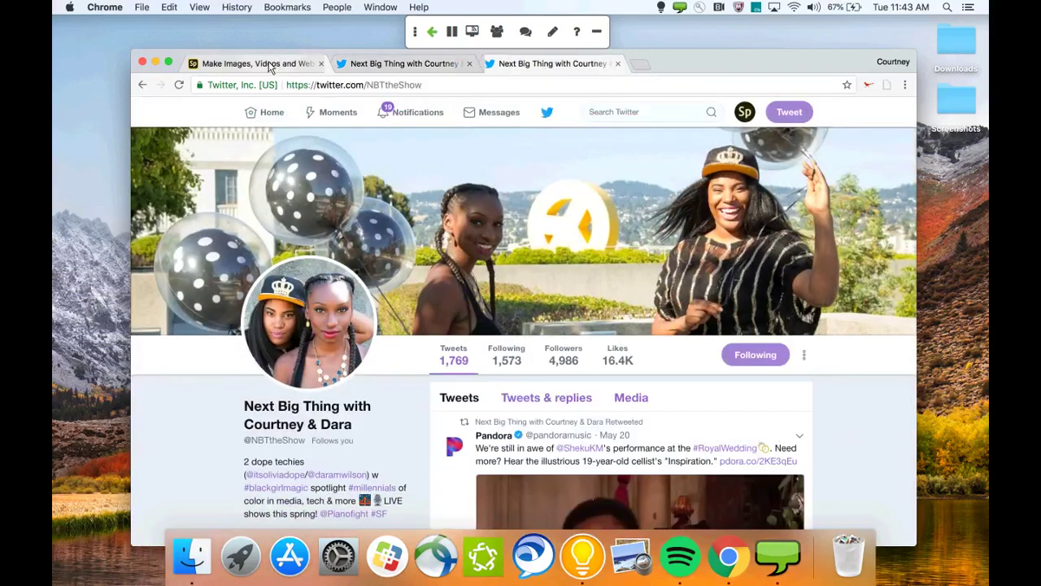
Back in the Adobe Spark projects, open Manage brand for the Next Big Thing brand
click(293, 63)
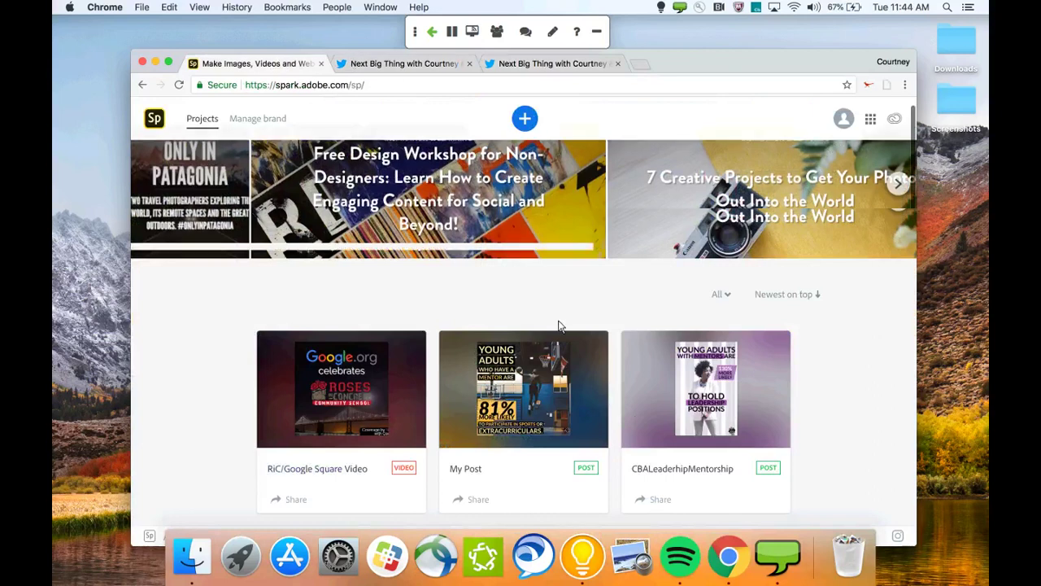
scroll(558, 326, down, 2)
scroll(559, 326, up, 2)
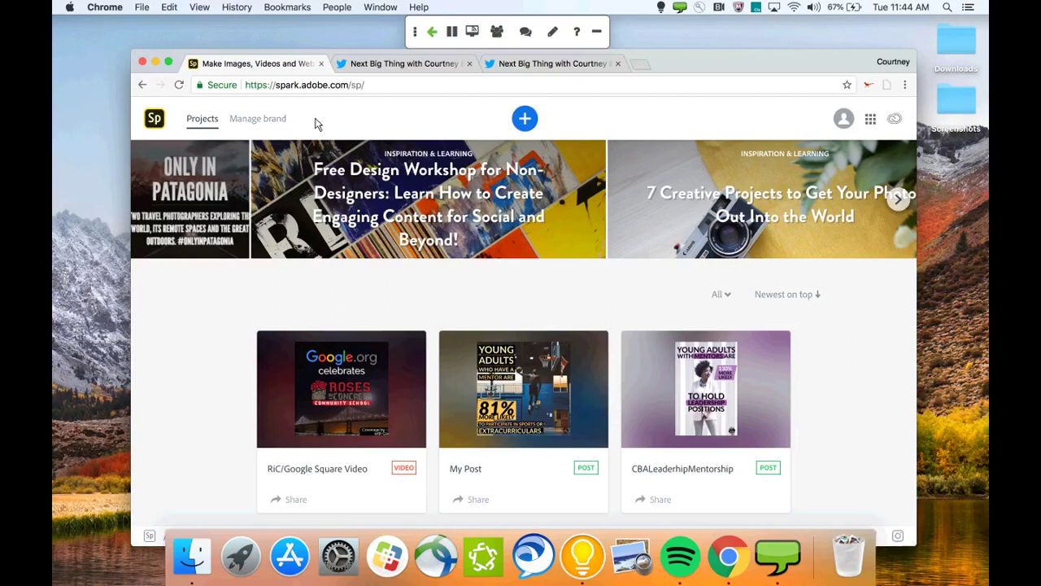
click(251, 123)
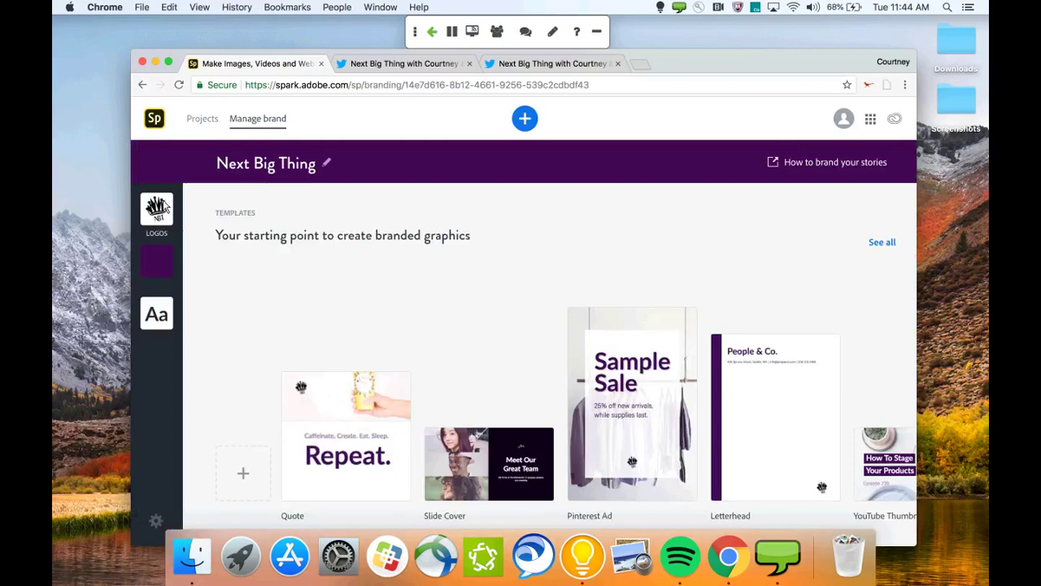
Review the brand's NBT crown logos, then show its dark purple primary colour palette
click(157, 208)
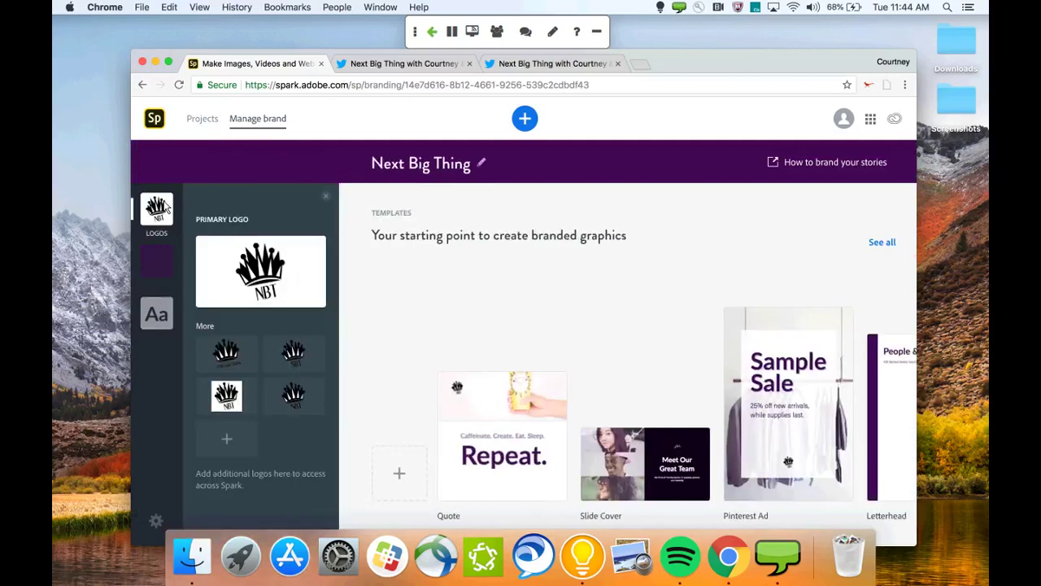
mouse_move(311, 358)
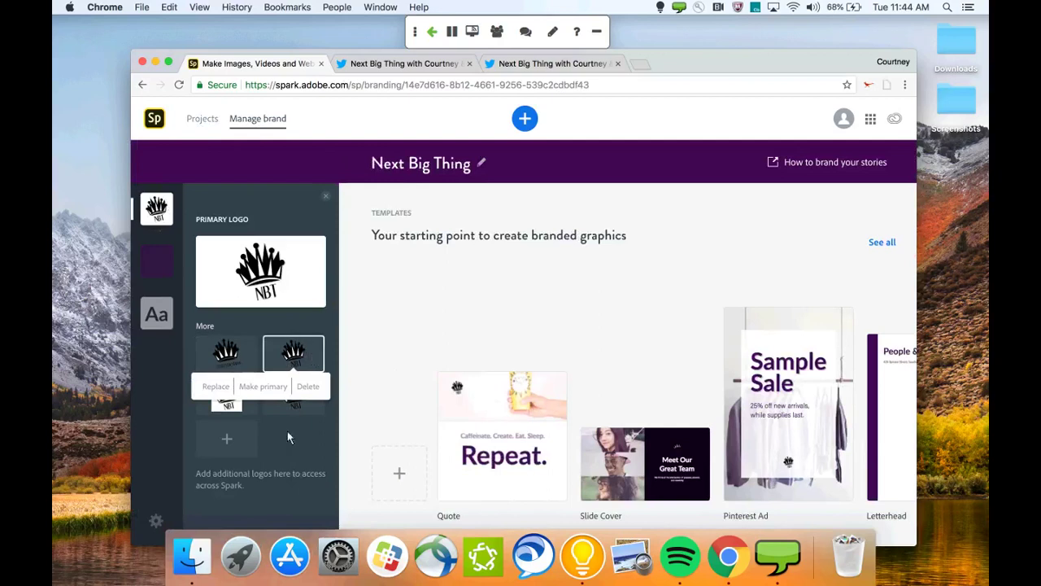
mouse_move(242, 404)
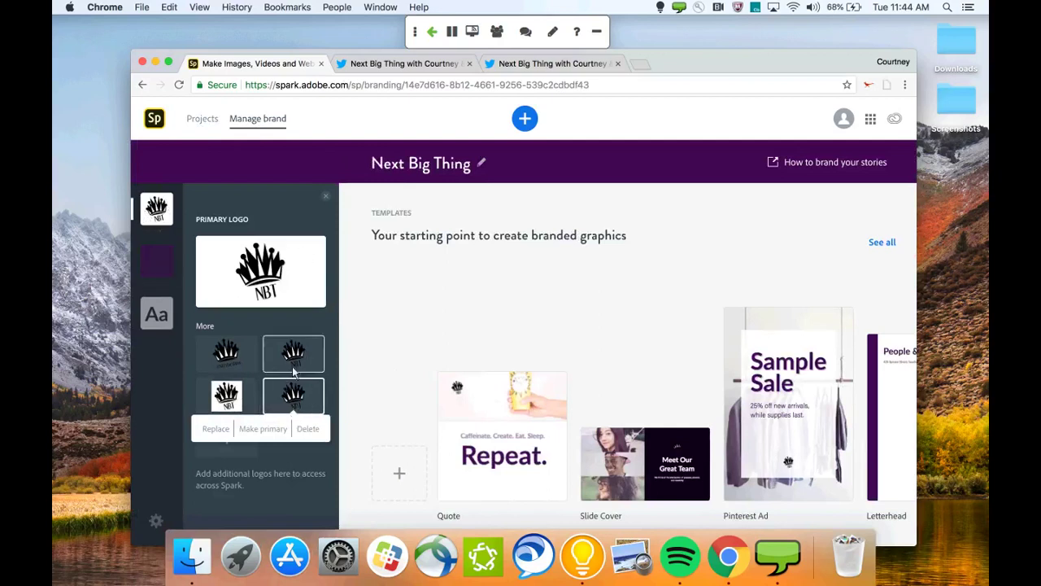
click(164, 260)
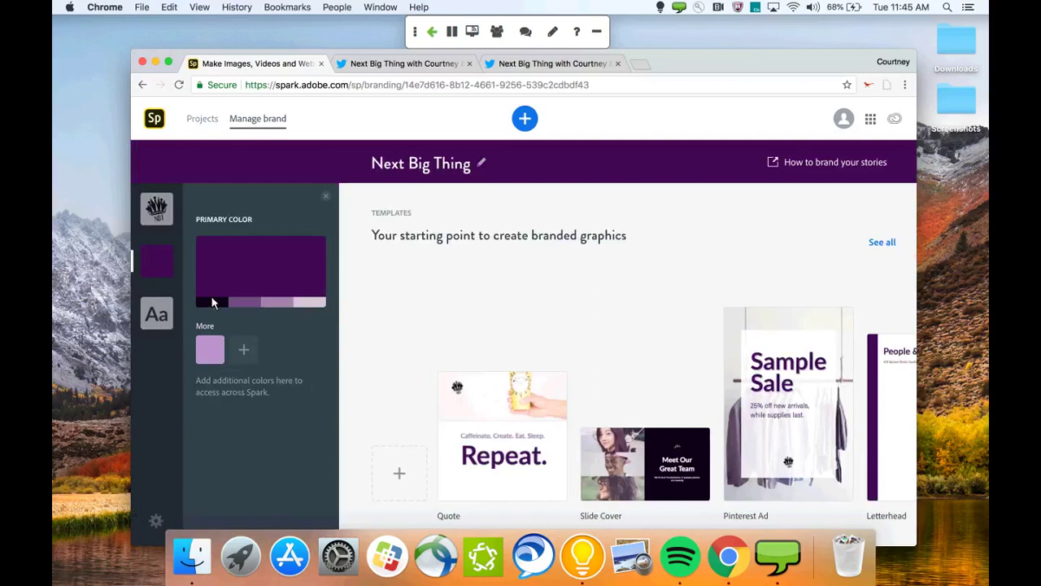
Show the brand's primary font pair and browse heading font choices without changing it
click(162, 316)
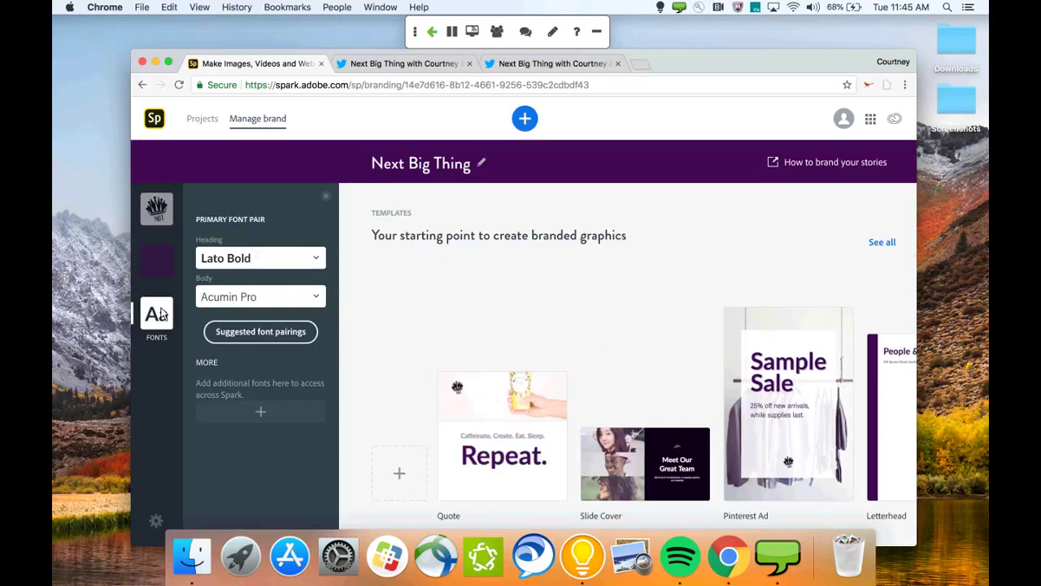
click(314, 265)
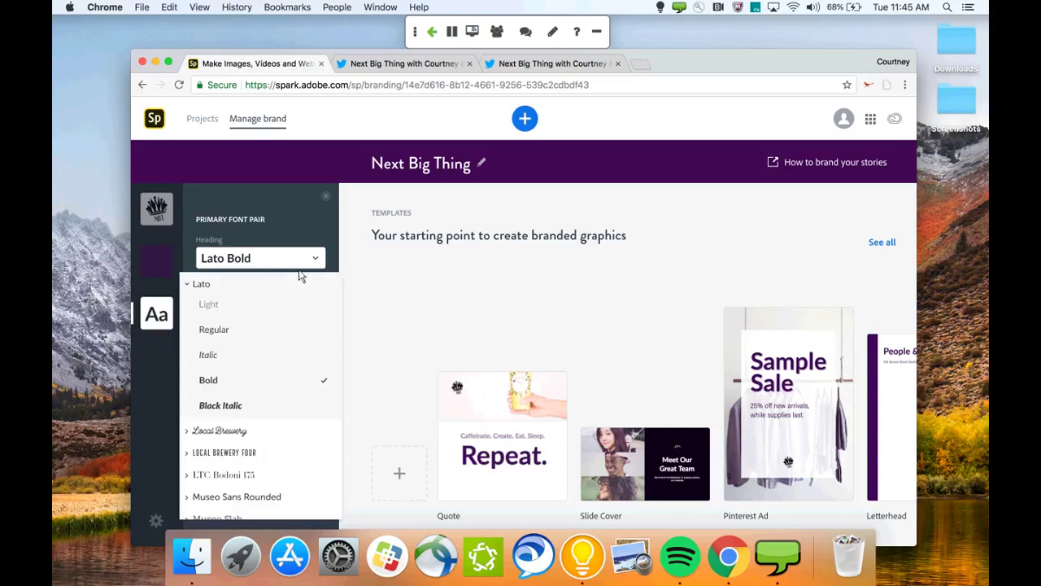
scroll(294, 405, down, 4)
scroll(294, 402, up, 4)
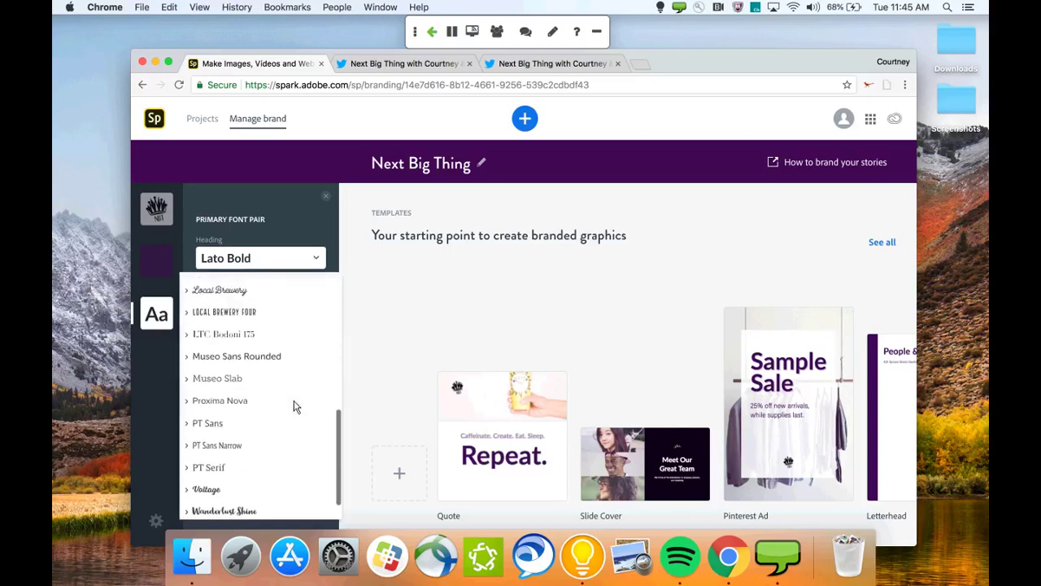
click(278, 204)
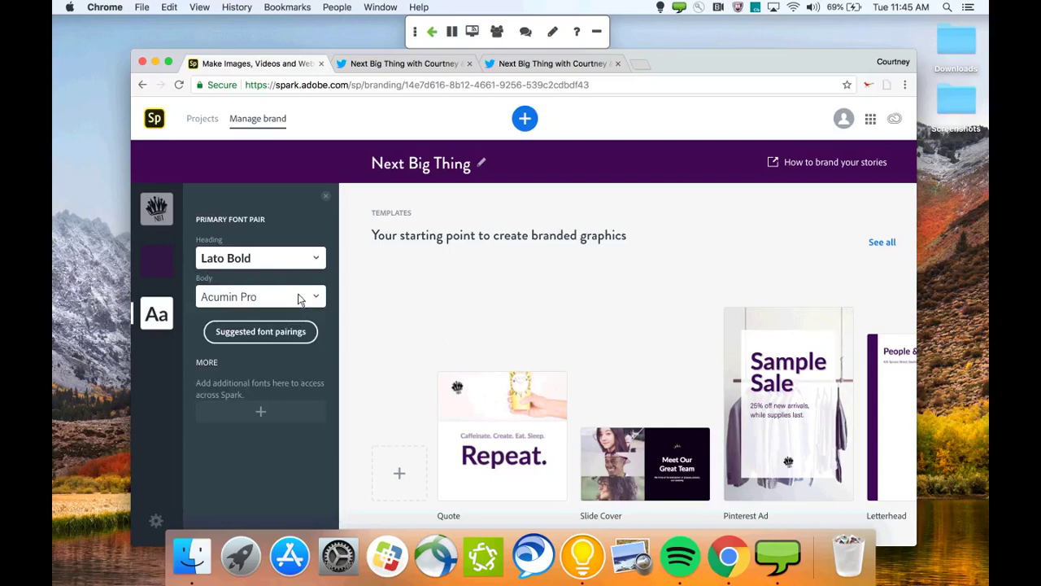
Maximize the browser window and shift it up and to the right
scroll(511, 347, down, 1)
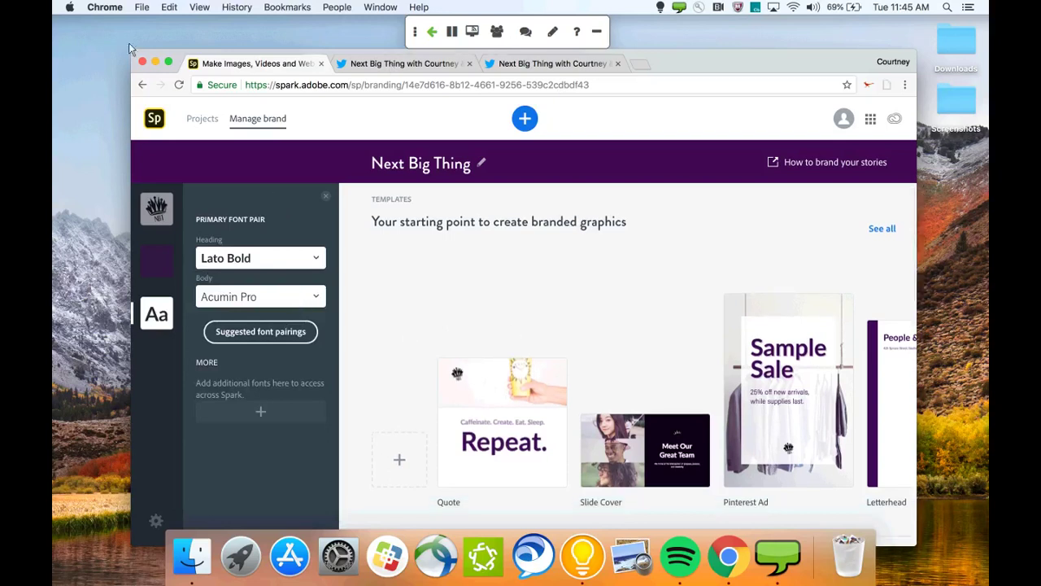
double_click(672, 57)
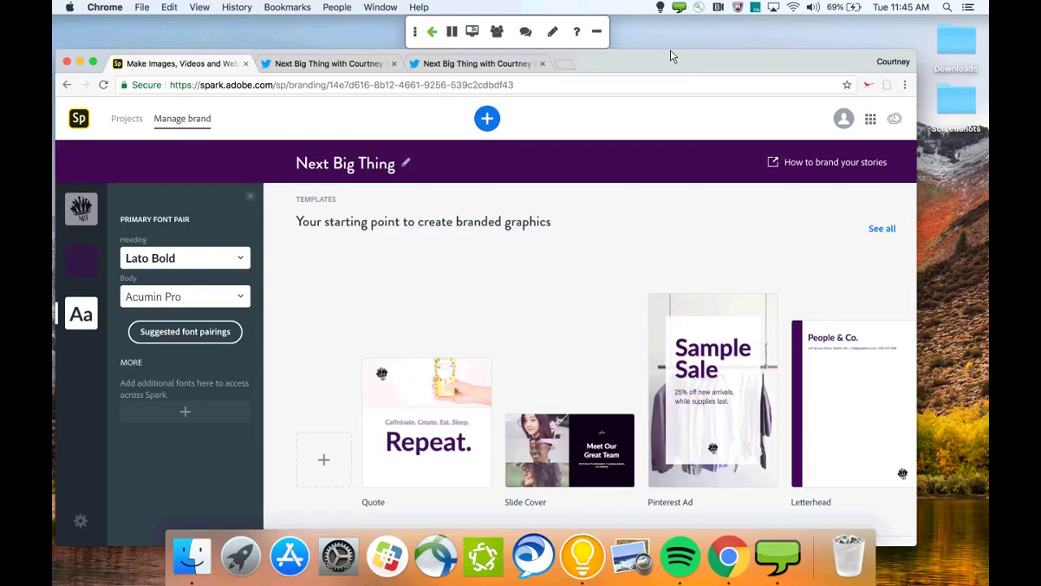
drag(672, 52, 696, 37)
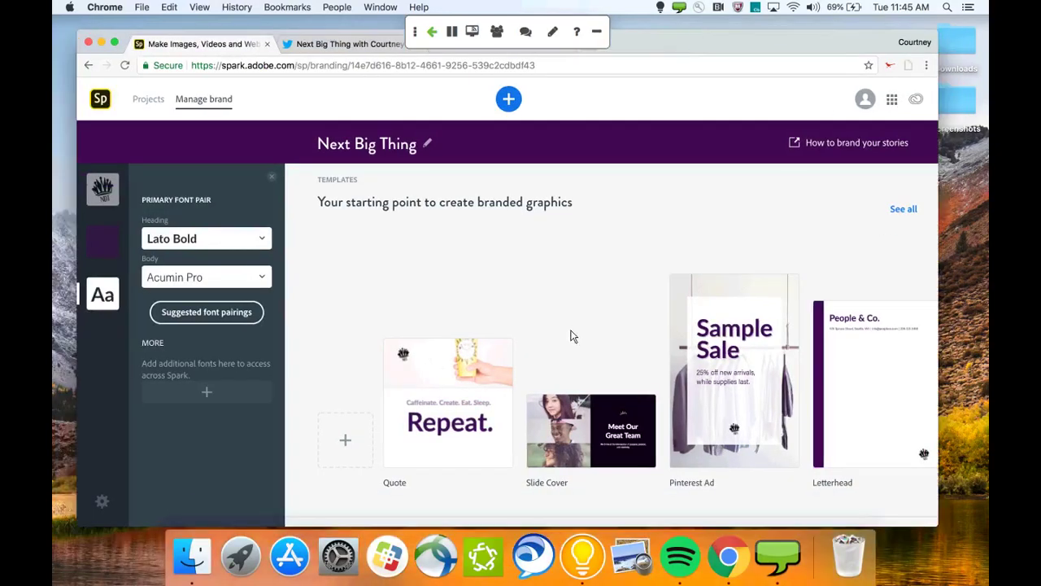
Look over the brand's Templates row and open the full Post Templates gallery
scroll(658, 288, down, 1)
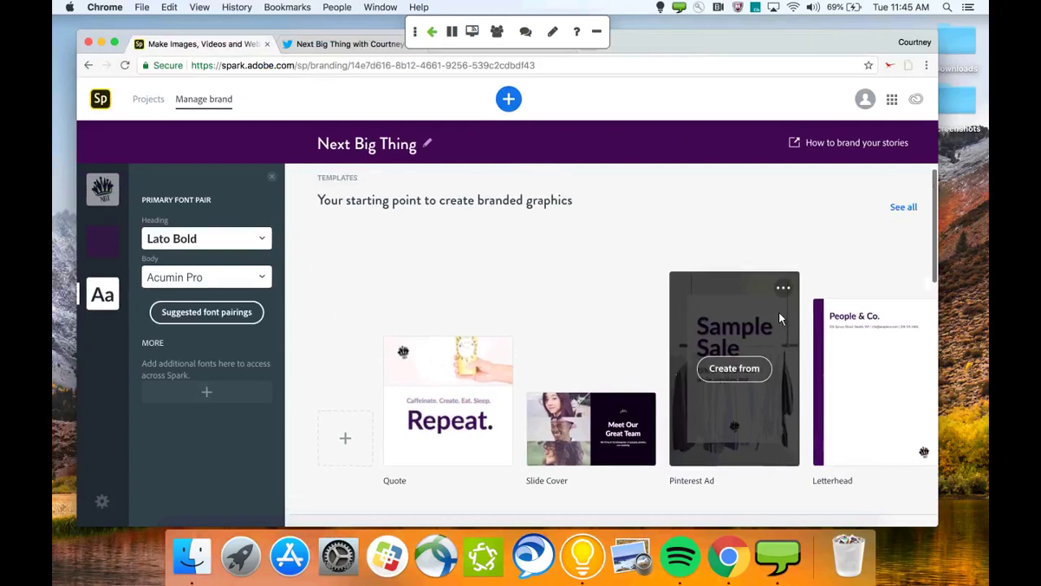
scroll(836, 256, down, 3)
scroll(732, 268, up, 2)
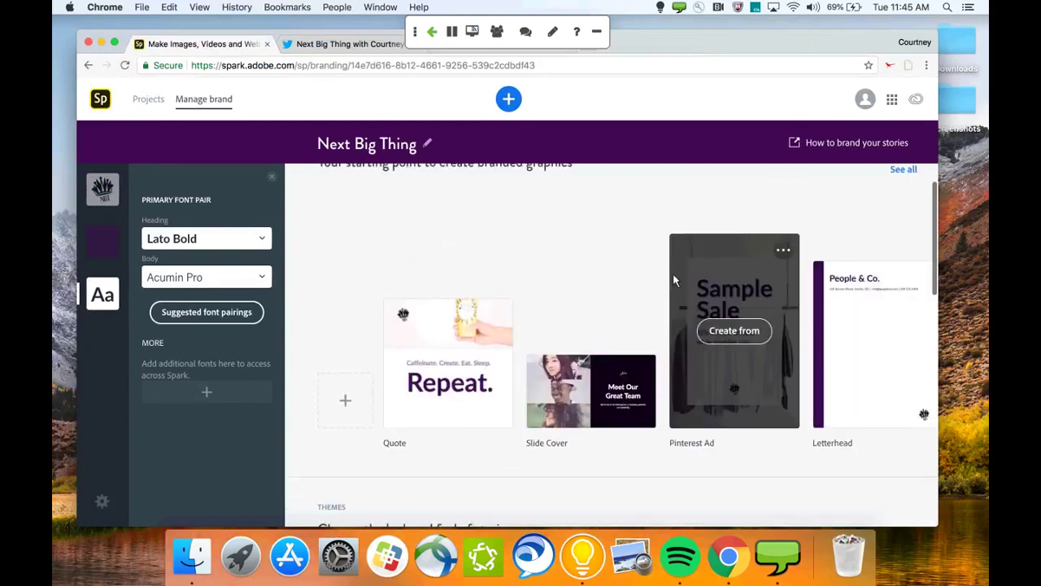
mouse_move(473, 360)
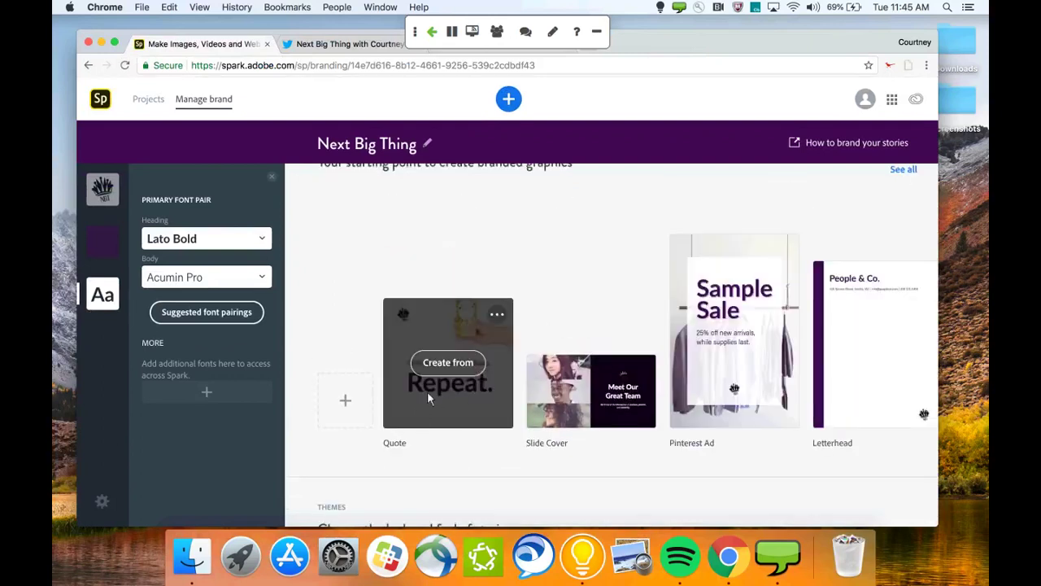
mouse_move(651, 397)
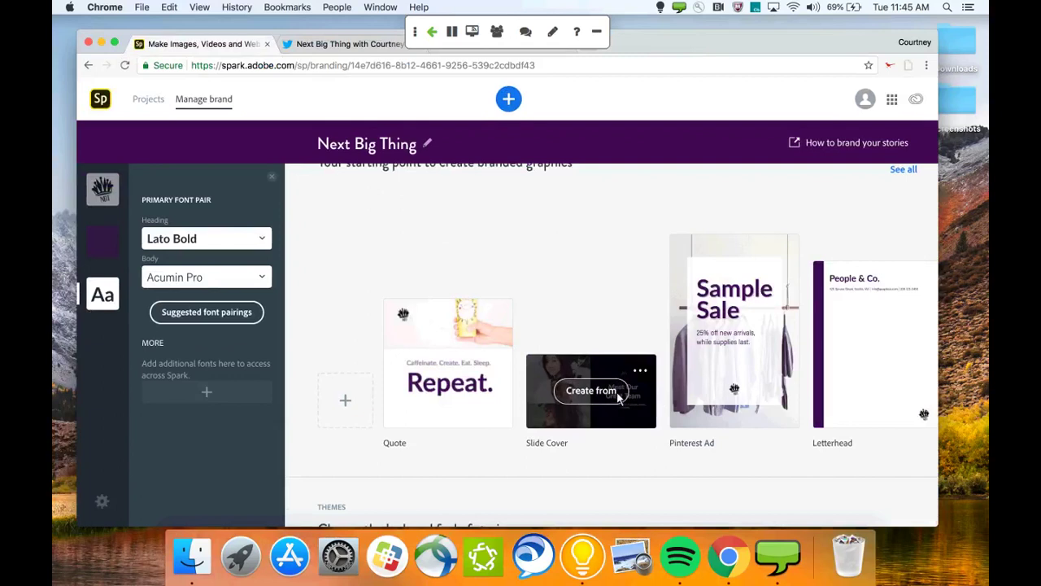
mouse_move(736, 411)
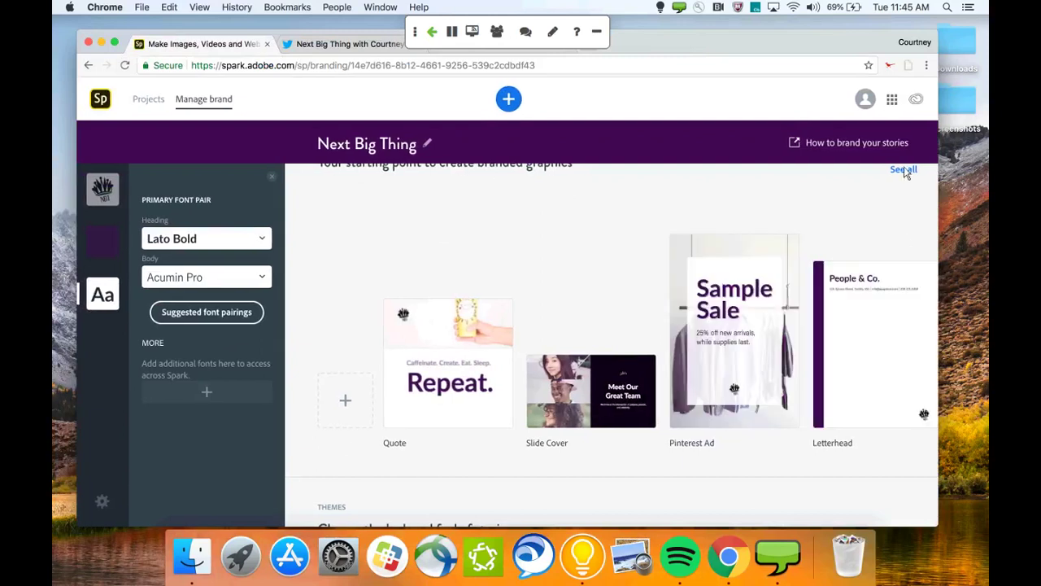
click(903, 170)
scroll(804, 366, down, 3)
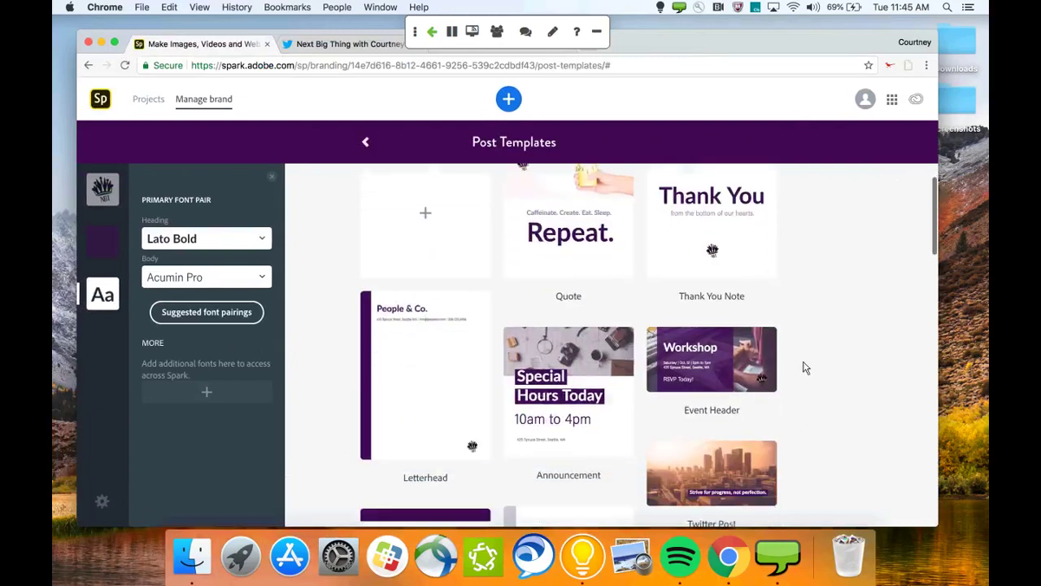
scroll(804, 368, down, 2)
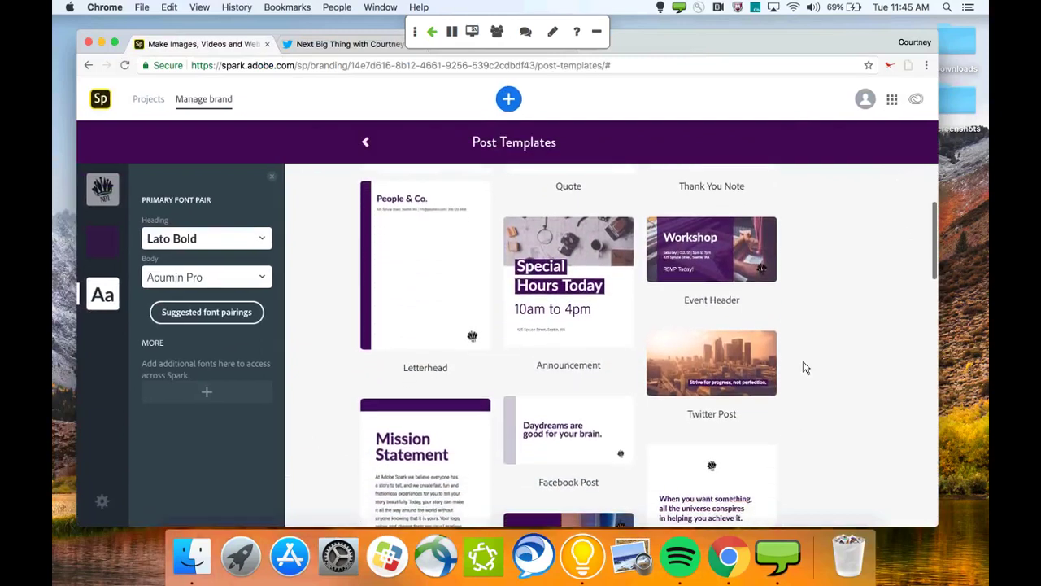
scroll(804, 368, down, 4)
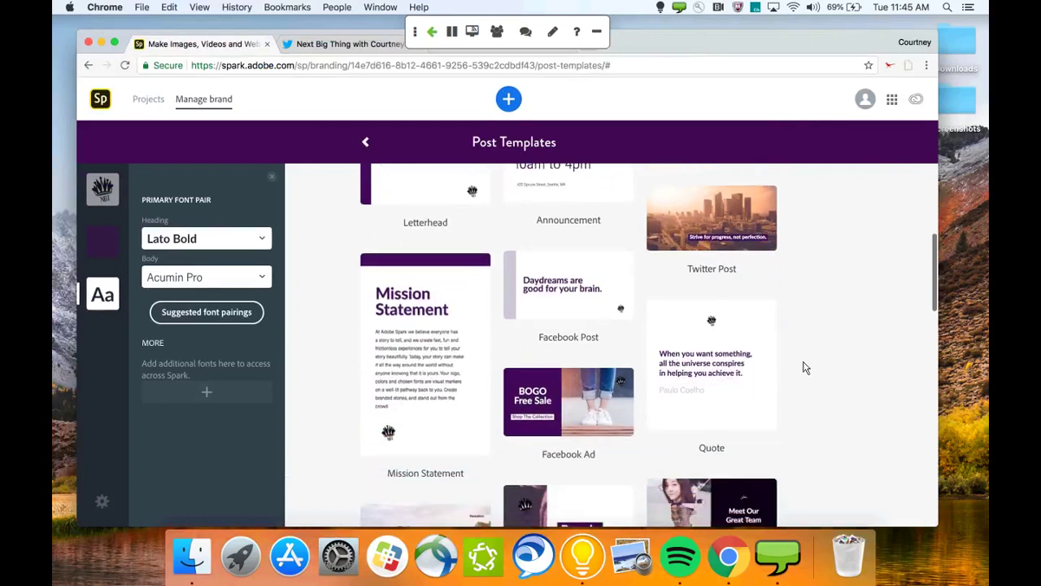
scroll(804, 368, down, 5)
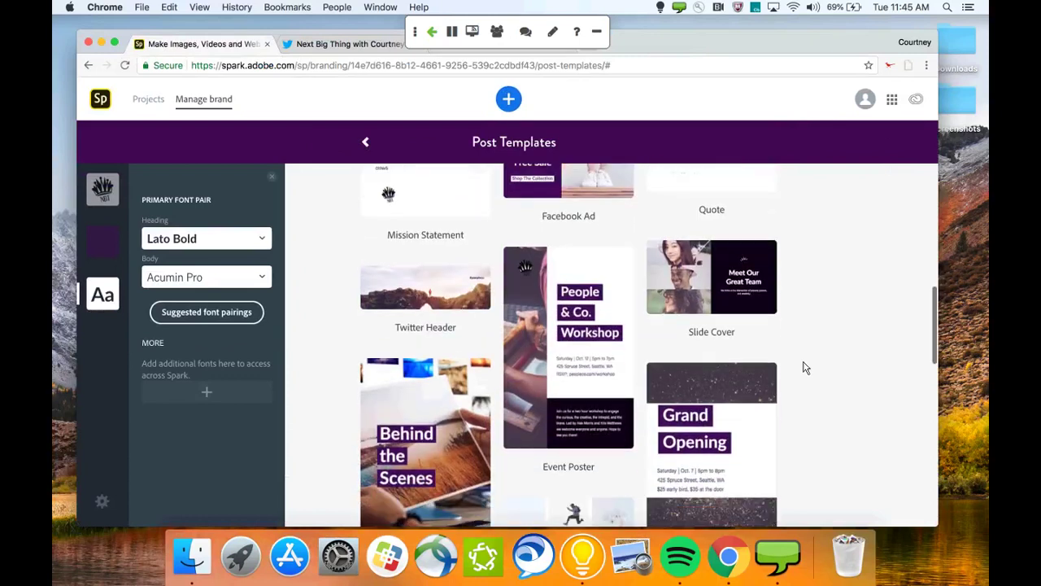
scroll(803, 368, down, 4)
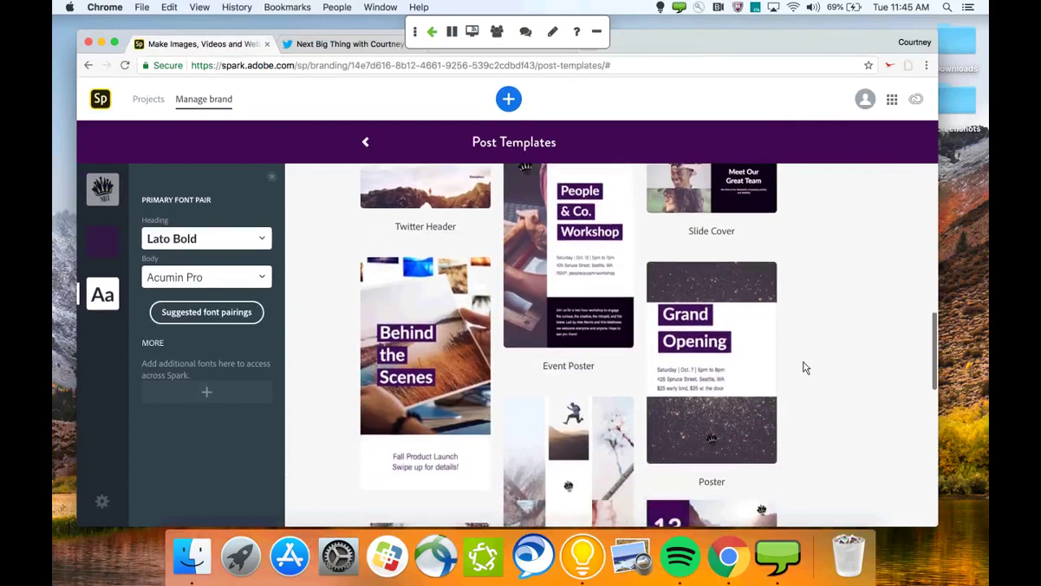
scroll(804, 368, down, 1)
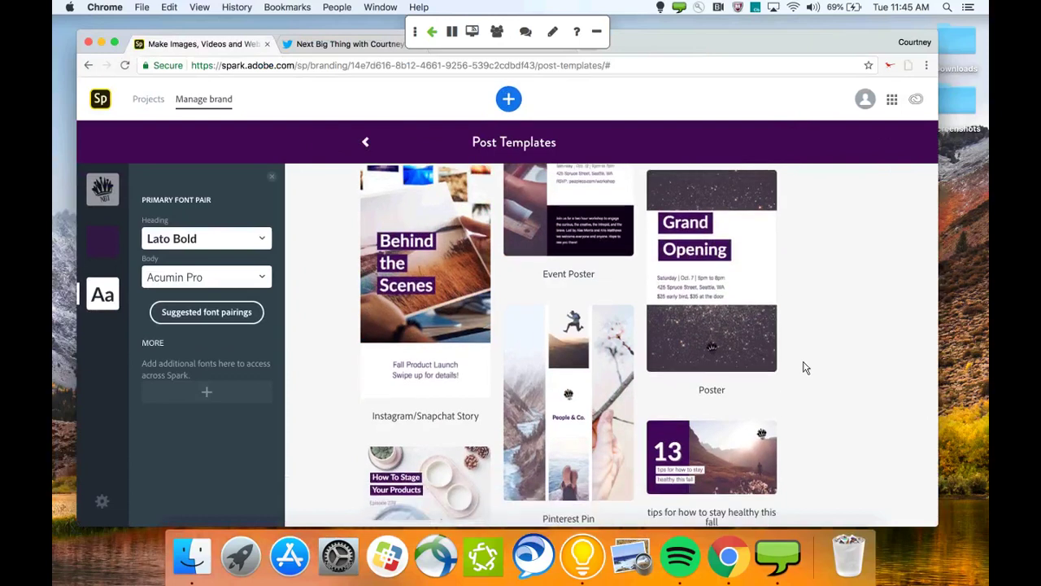
scroll(804, 367, down, 5)
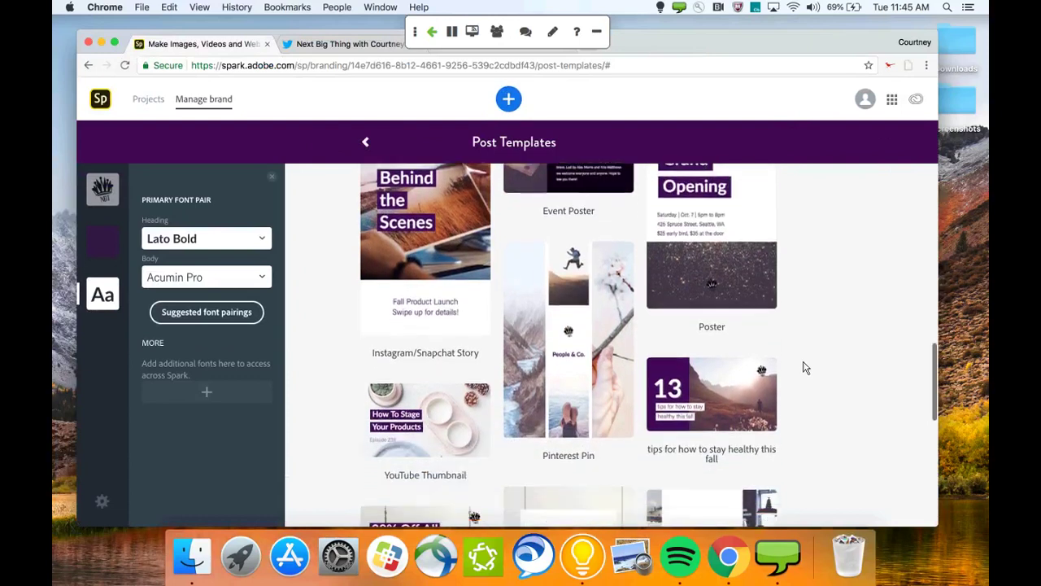
scroll(804, 368, down, 4)
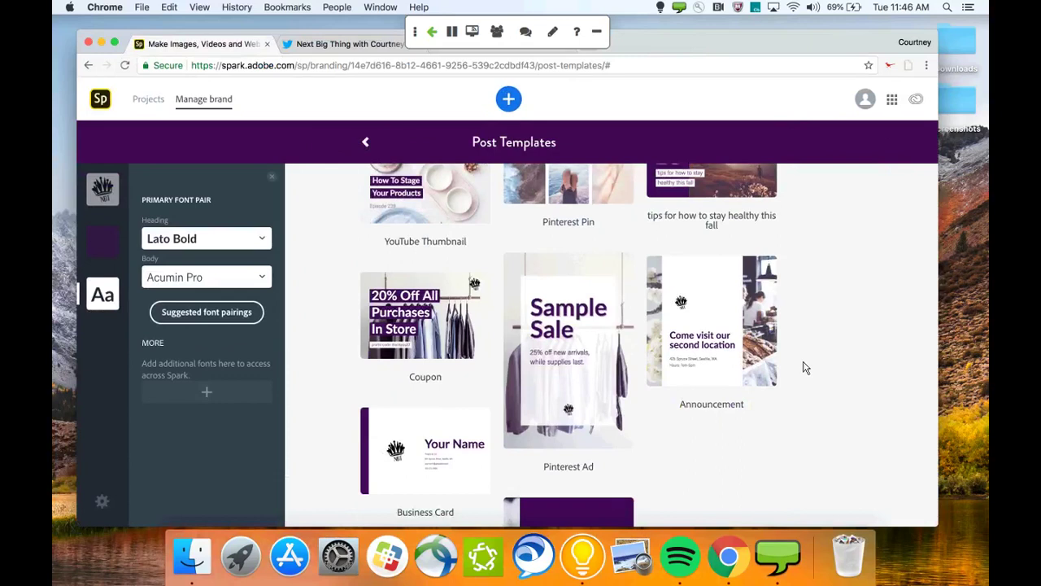
scroll(804, 368, down, 3)
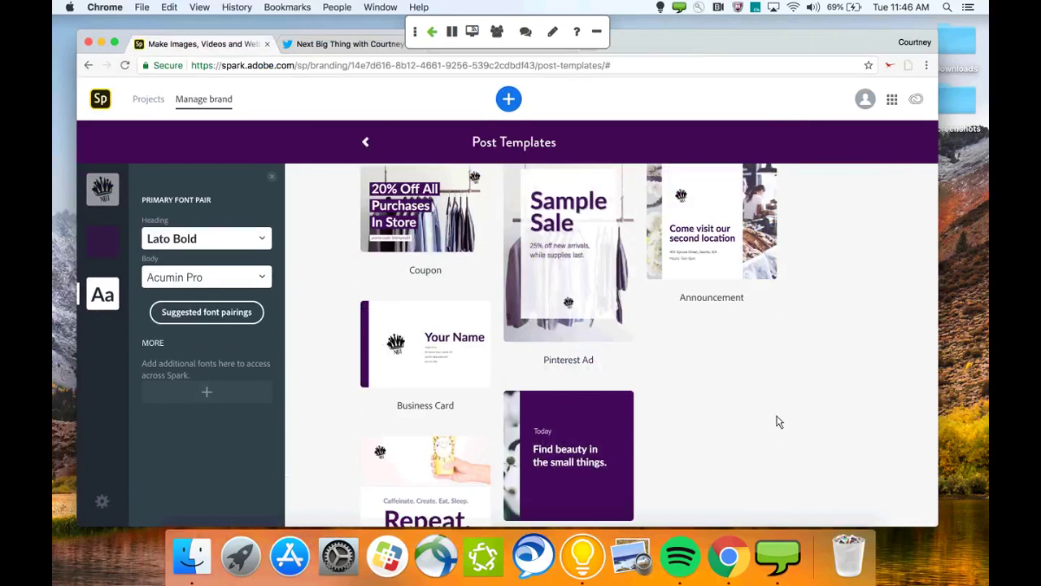
scroll(777, 421, down, 2)
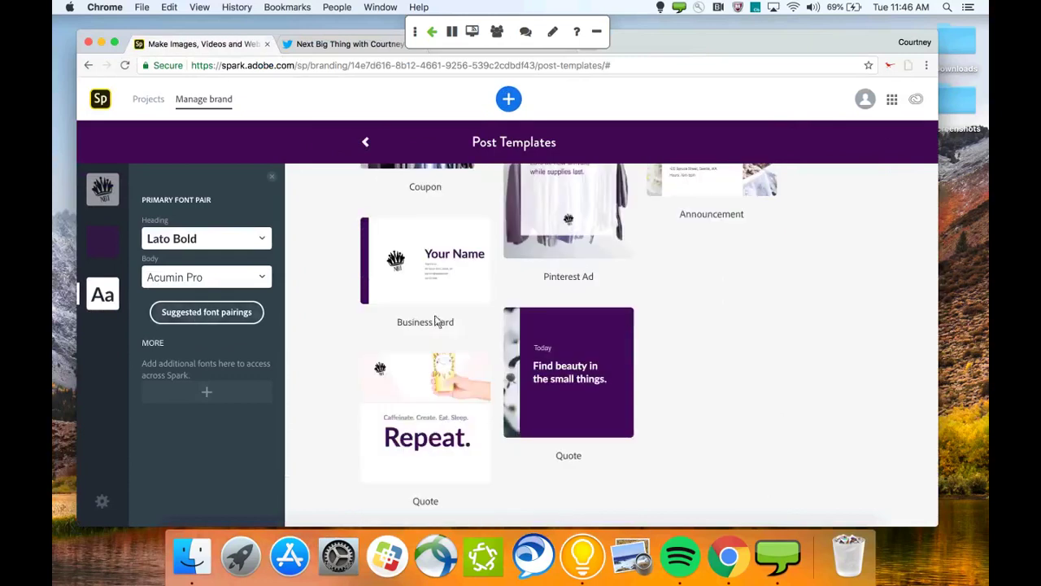
scroll(481, 340, up, 10)
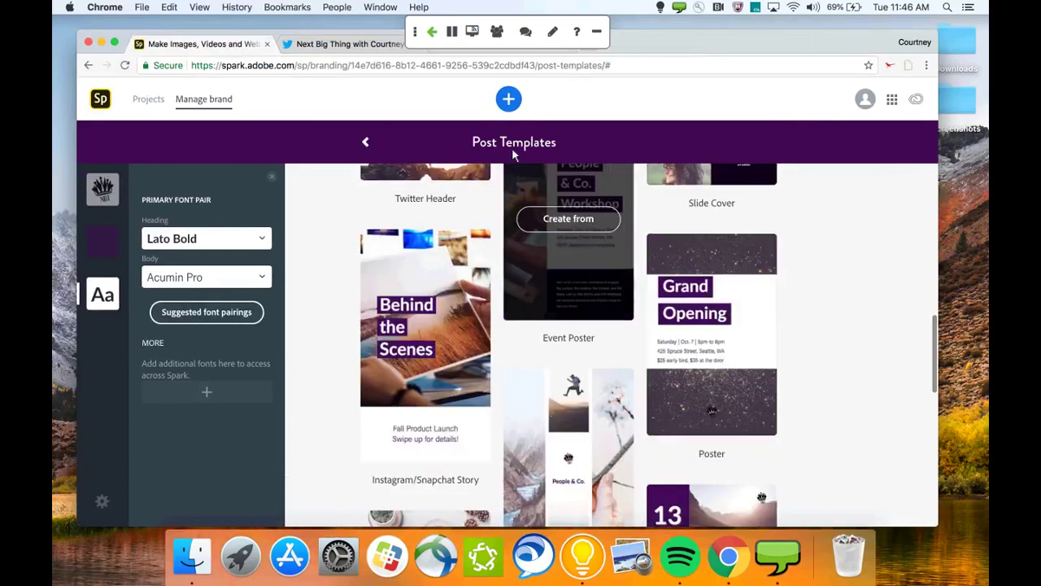
Return to the Next Big Thing brand page and scroll down to its Themes section
click(365, 142)
scroll(465, 293, down, 5)
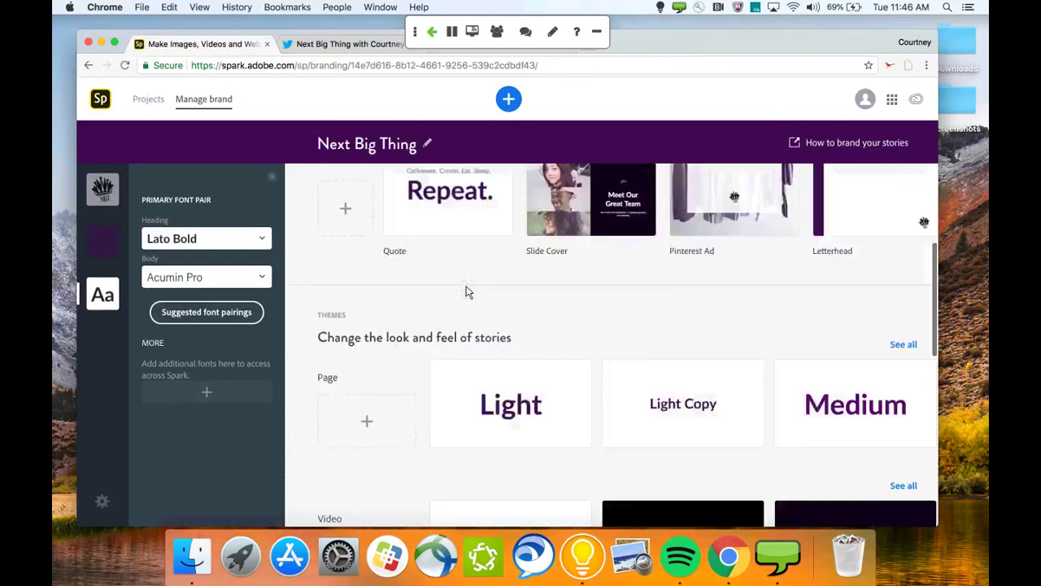
scroll(467, 289, down, 1)
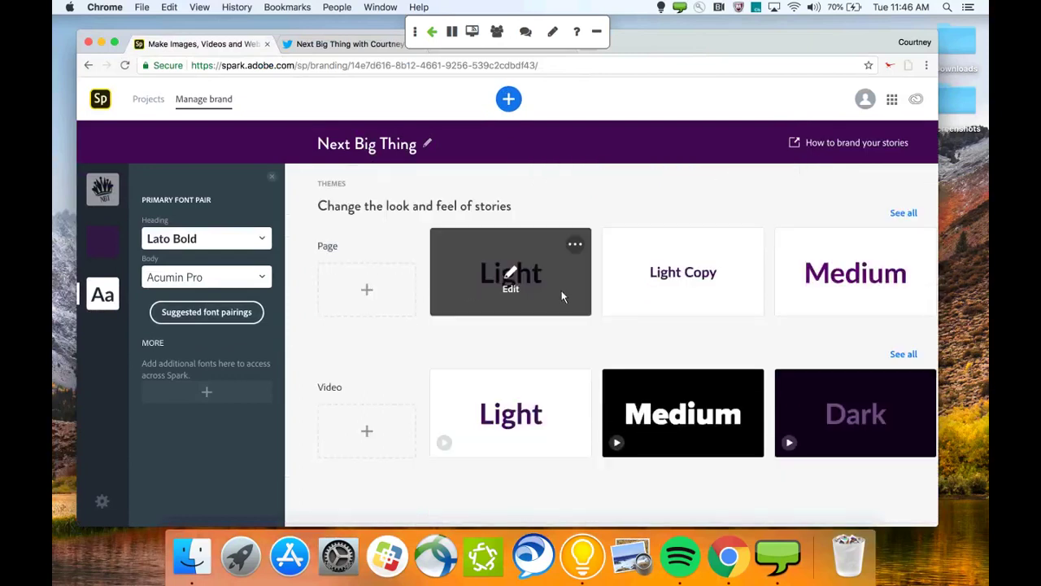
click(510, 277)
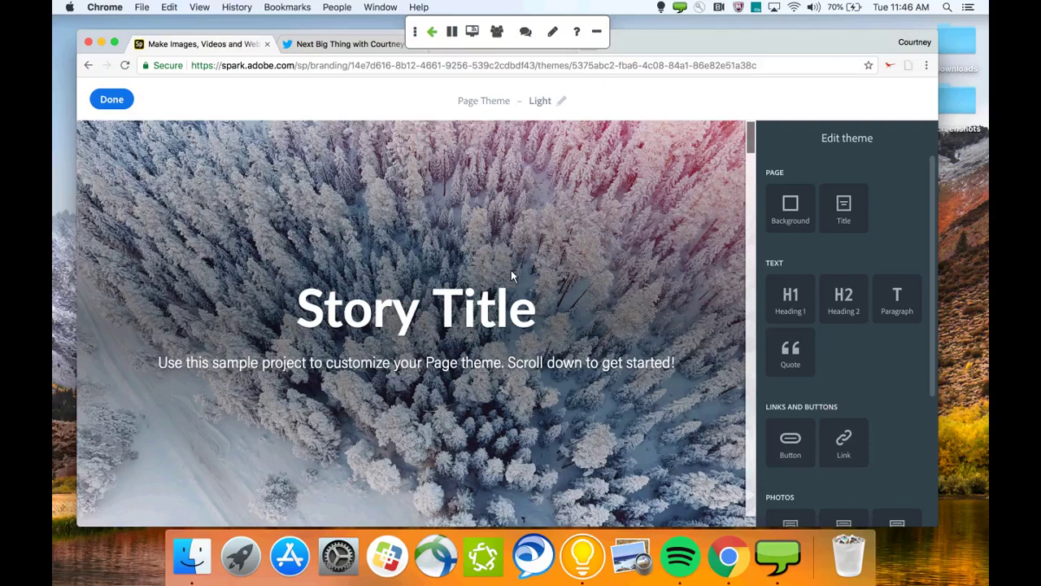
scroll(510, 277, down, 5)
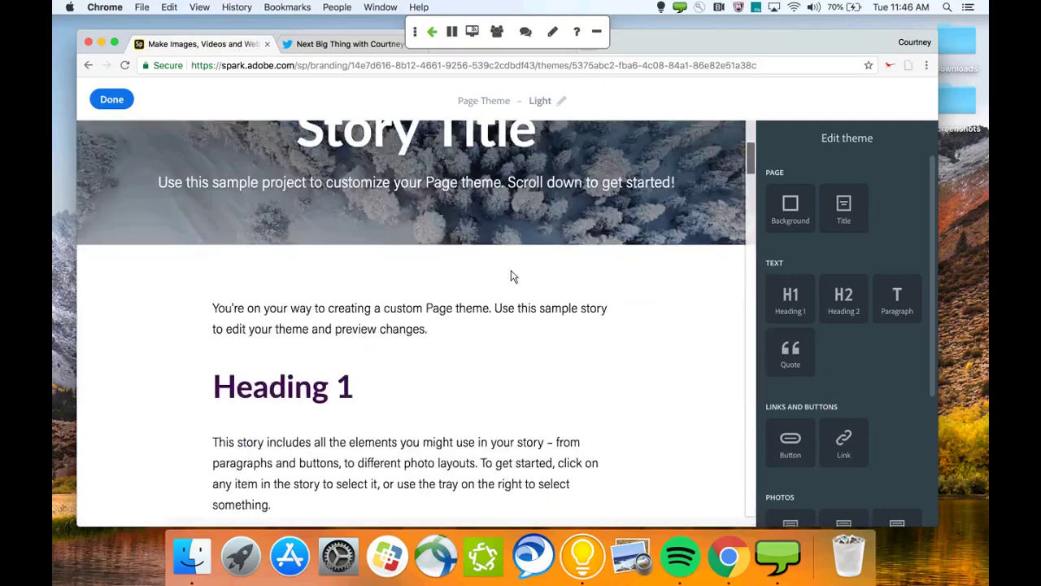
scroll(511, 276, down, 10)
scroll(511, 277, down, 10)
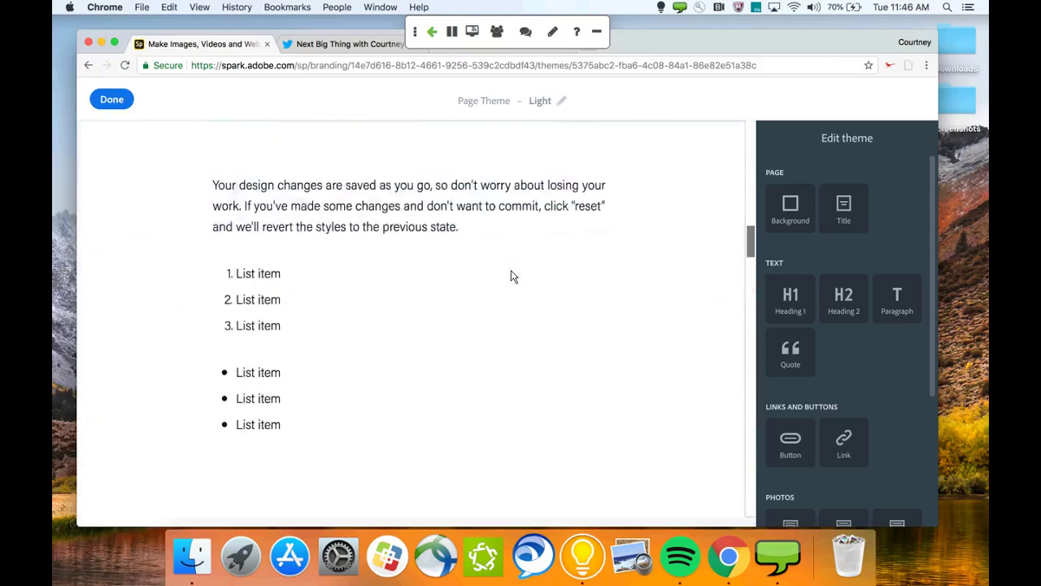
scroll(510, 277, down, 8)
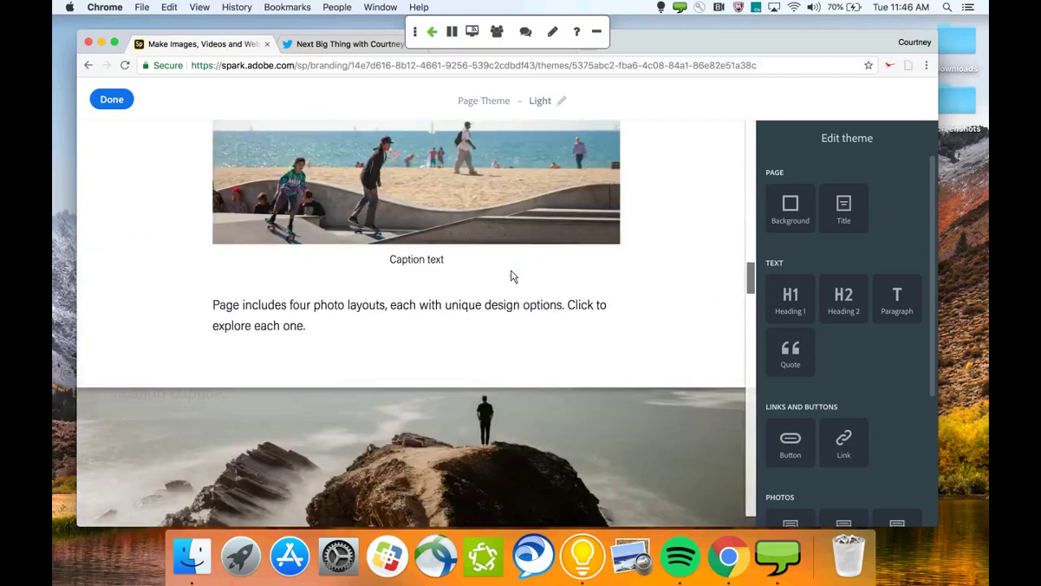
click(511, 276)
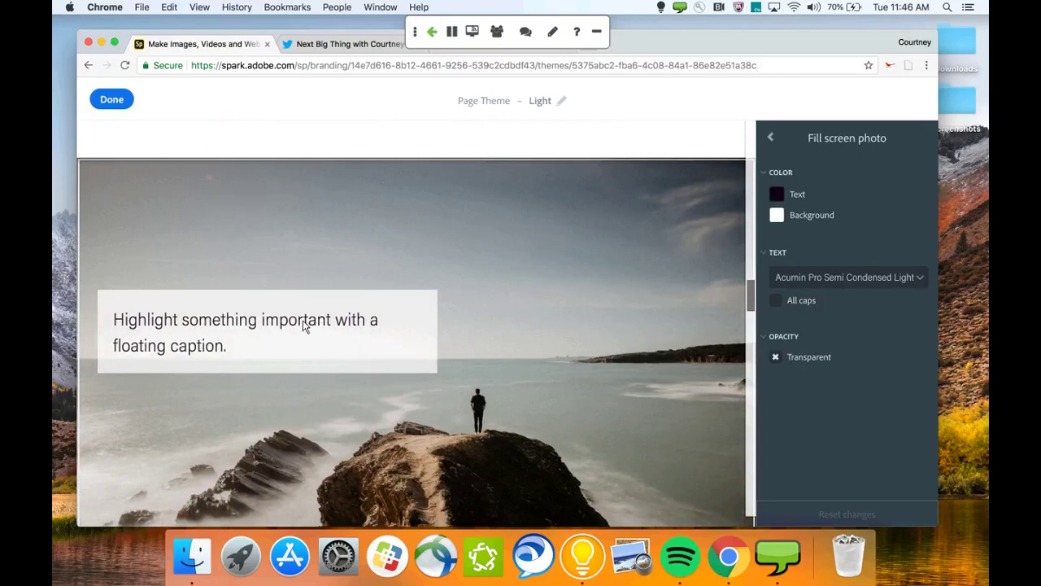
scroll(578, 279, up, 10)
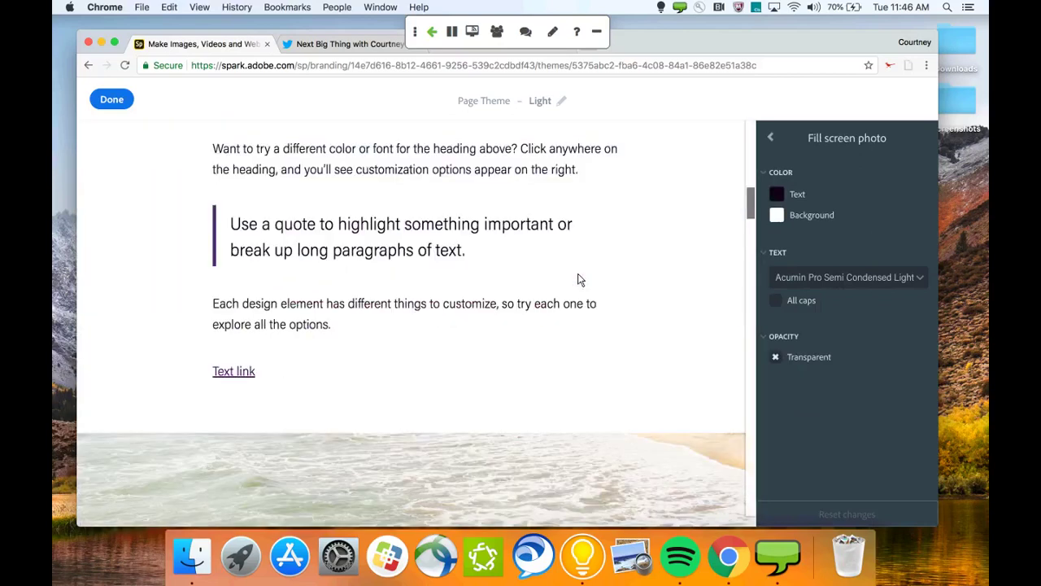
scroll(579, 280, up, 10)
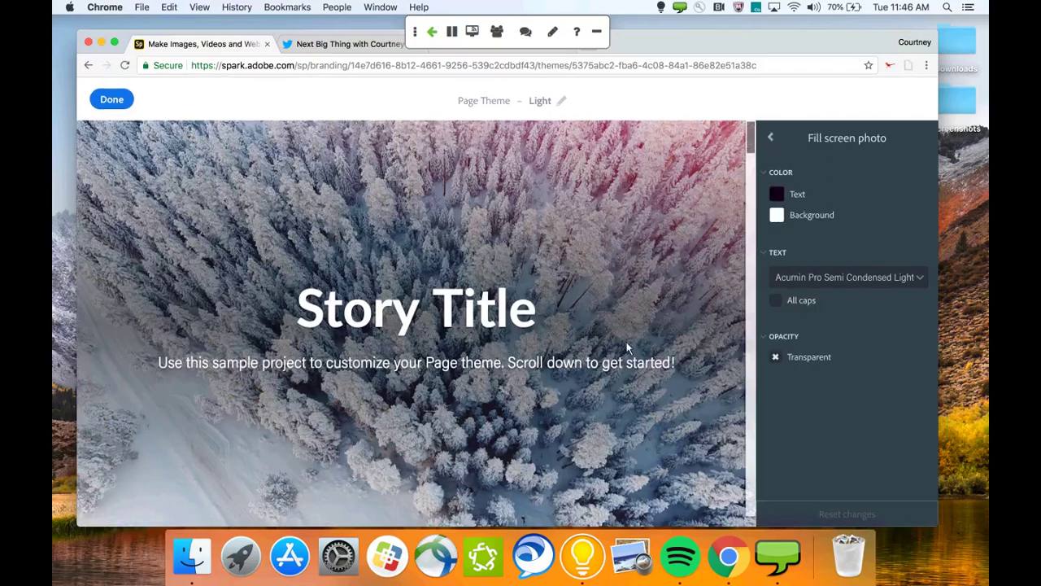
click(126, 106)
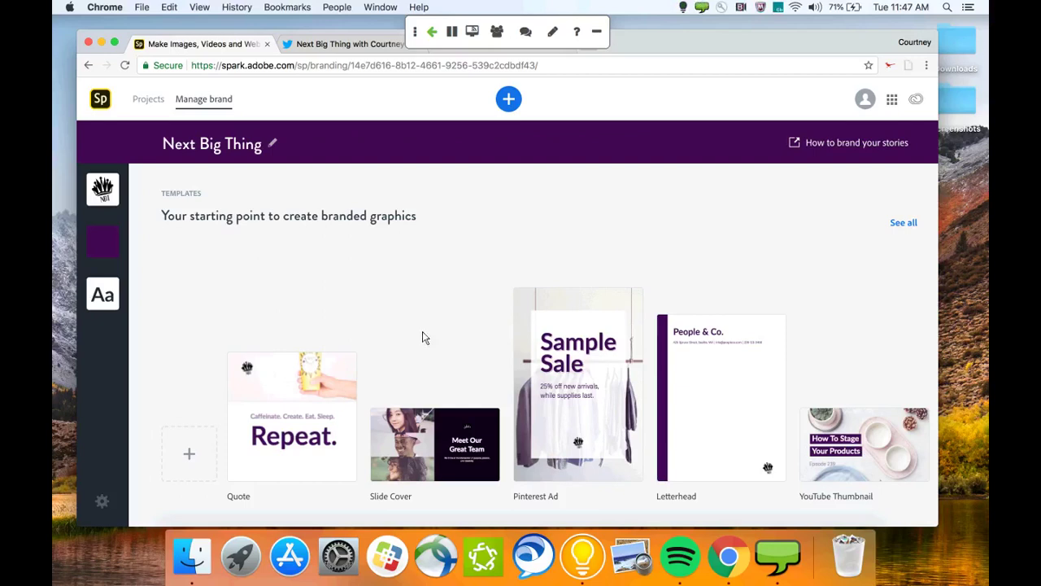
From the Projects list, open RiC/Google Square Video in the video editor
click(155, 101)
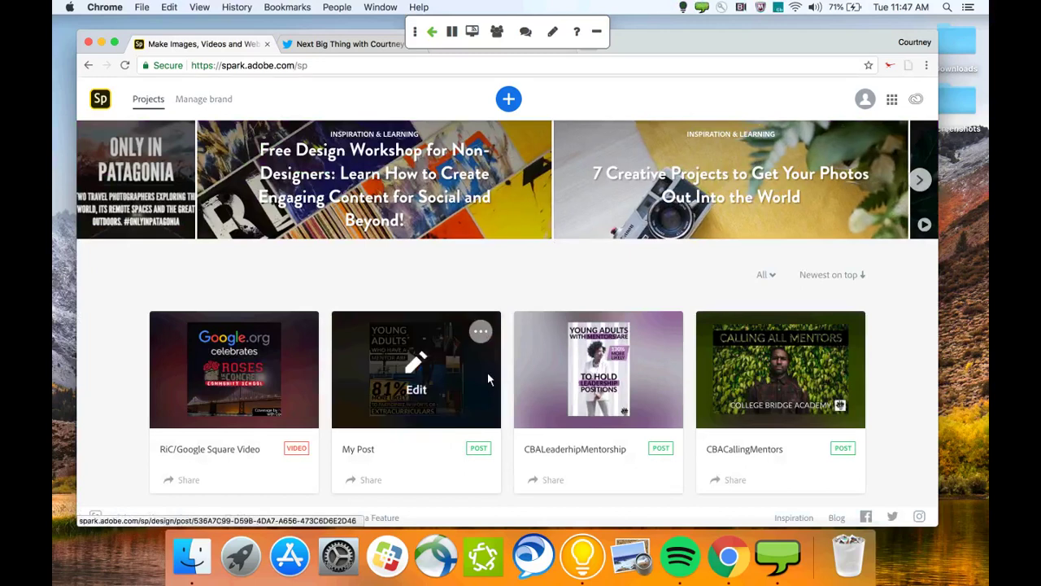
click(235, 370)
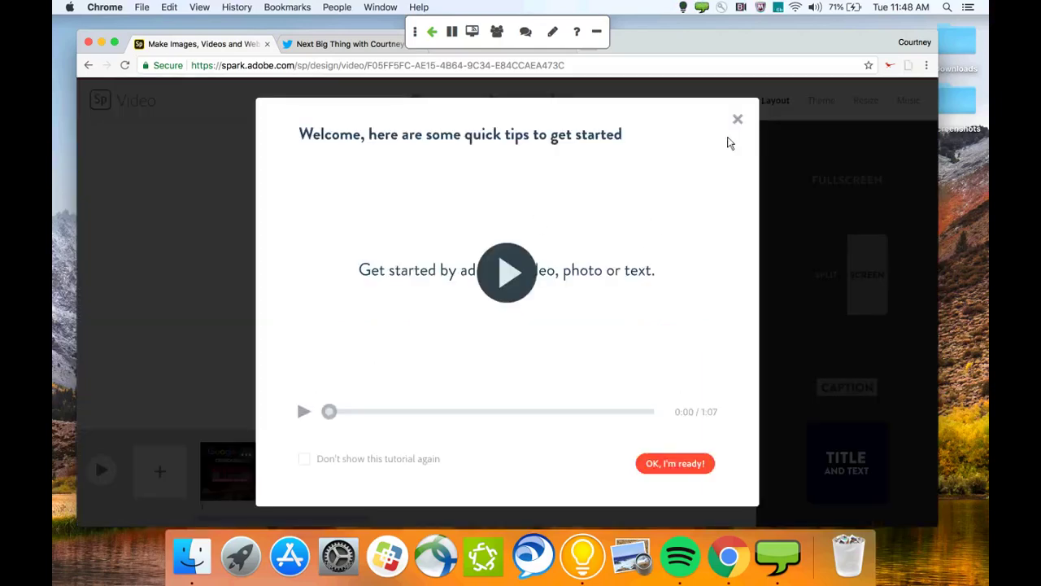
click(738, 121)
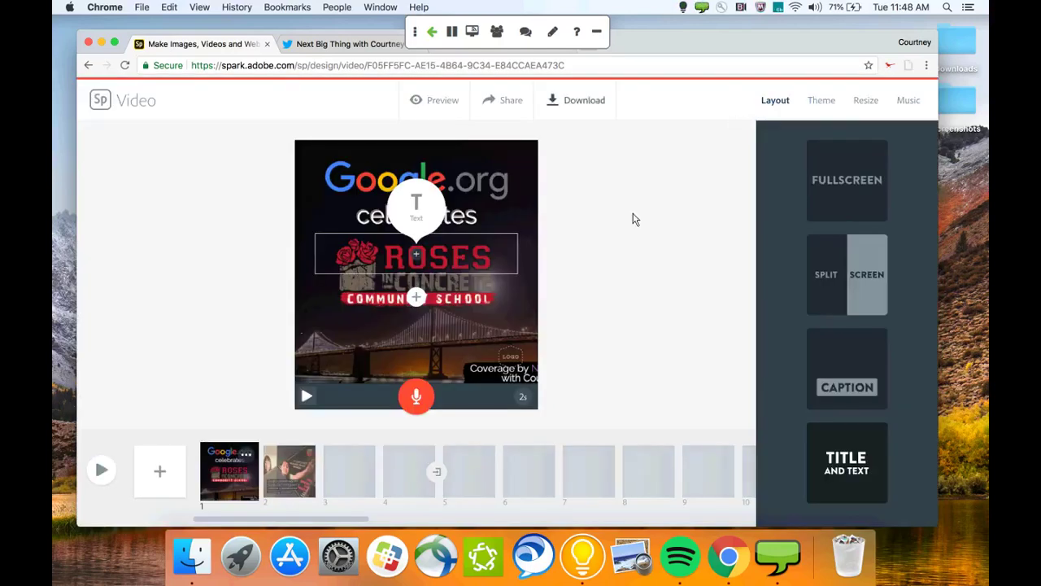
click(493, 336)
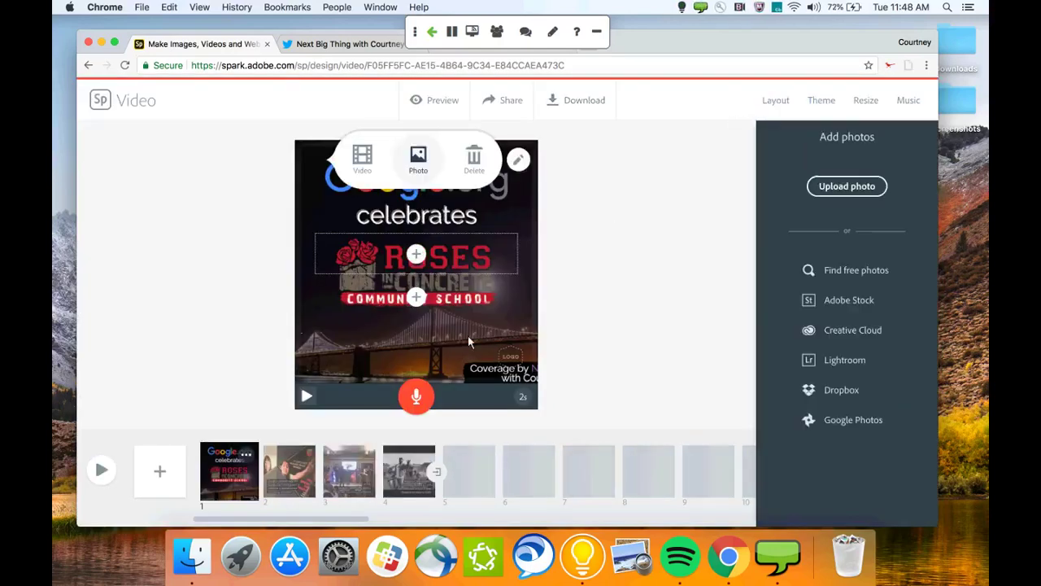
click(613, 308)
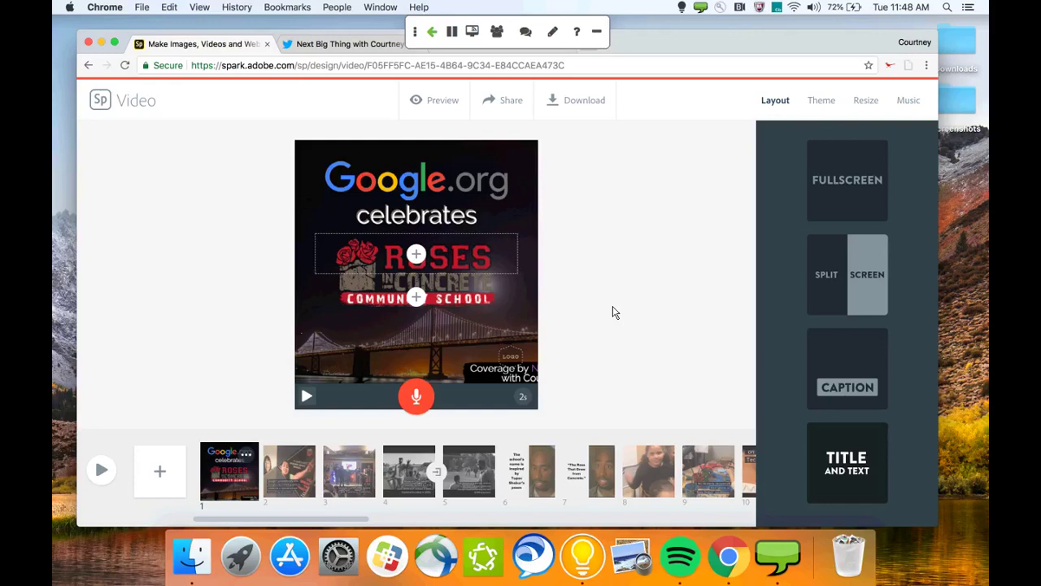
click(462, 317)
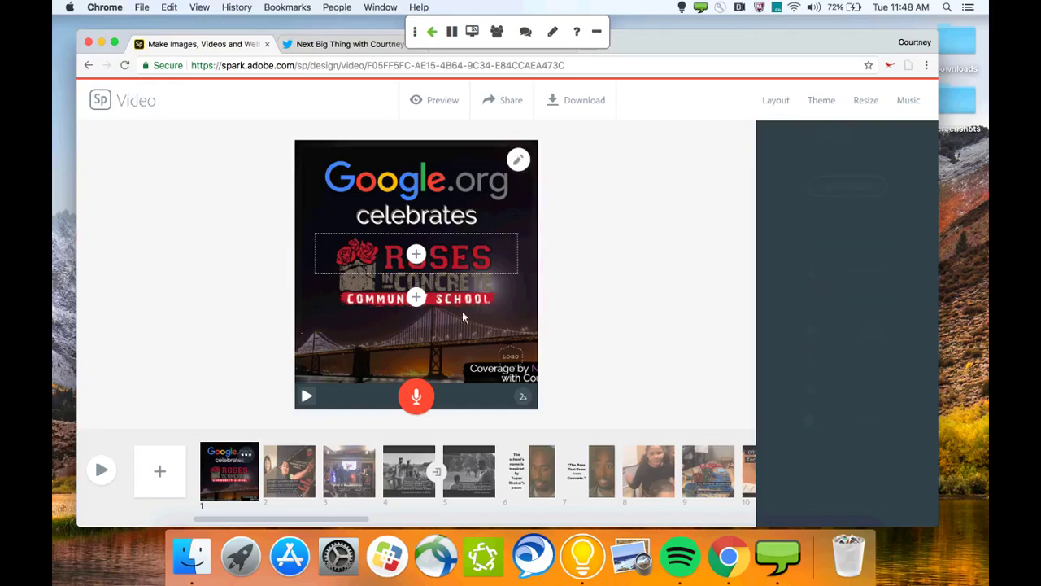
click(593, 215)
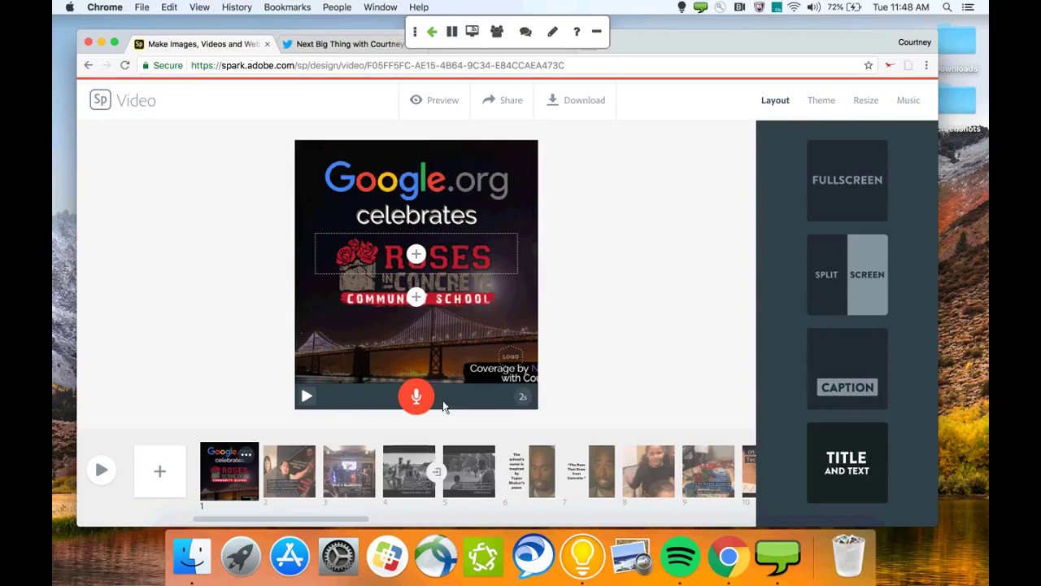
click(493, 379)
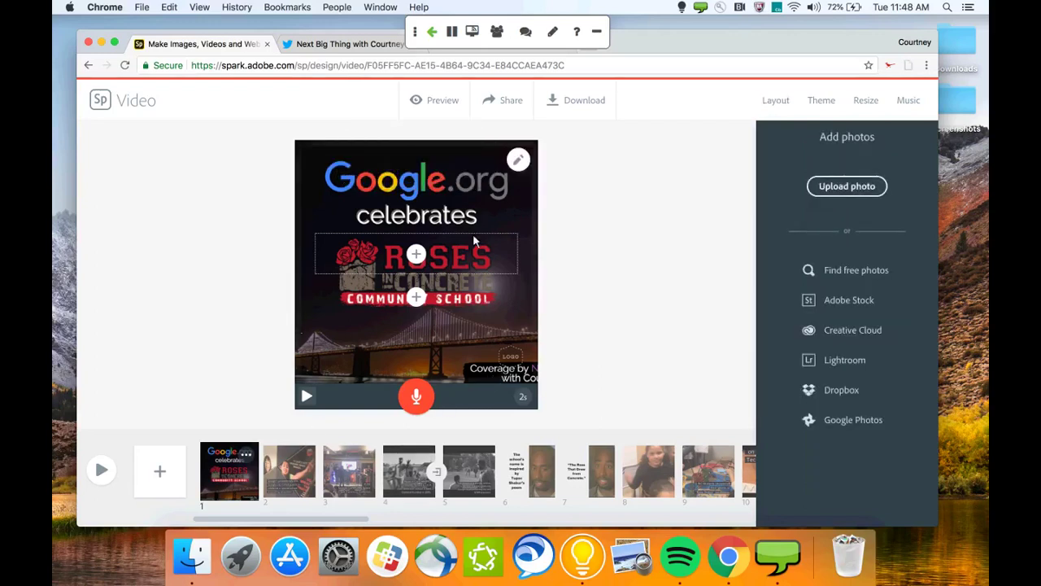
click(566, 252)
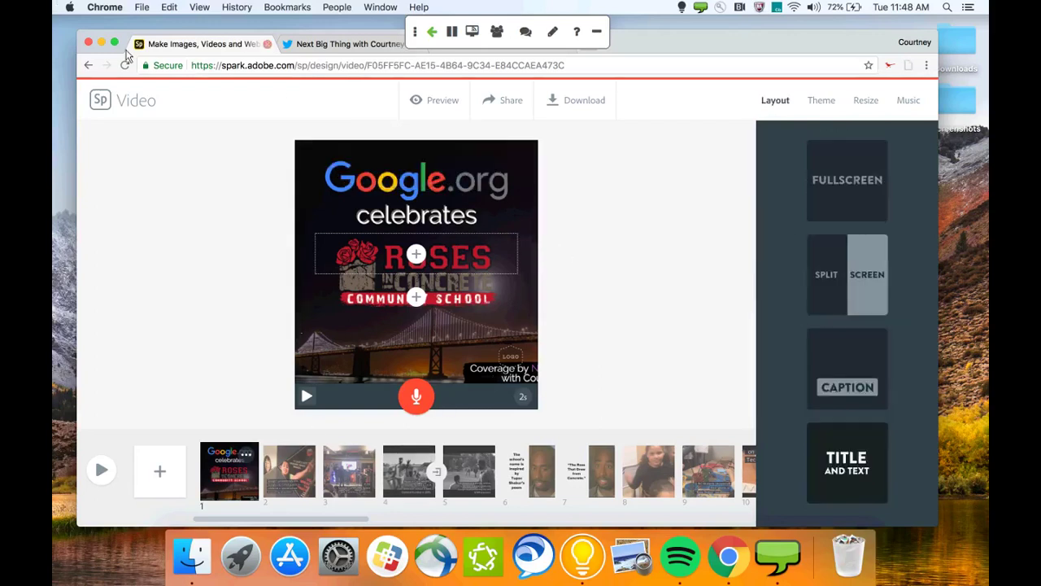
Go back to the Spark projects list and open the RicCover post for editing
click(89, 65)
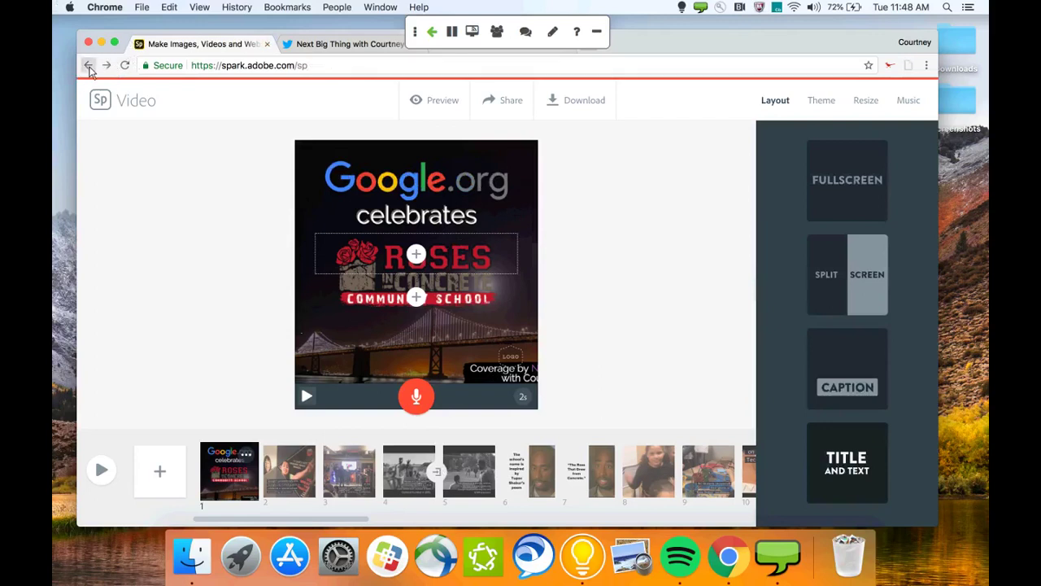
scroll(699, 488, down, 5)
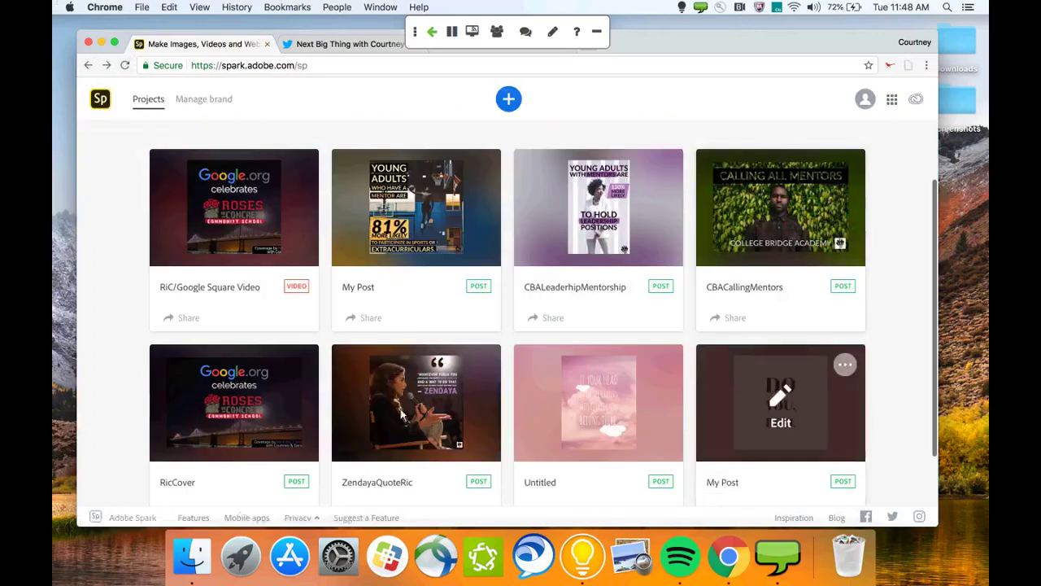
click(264, 419)
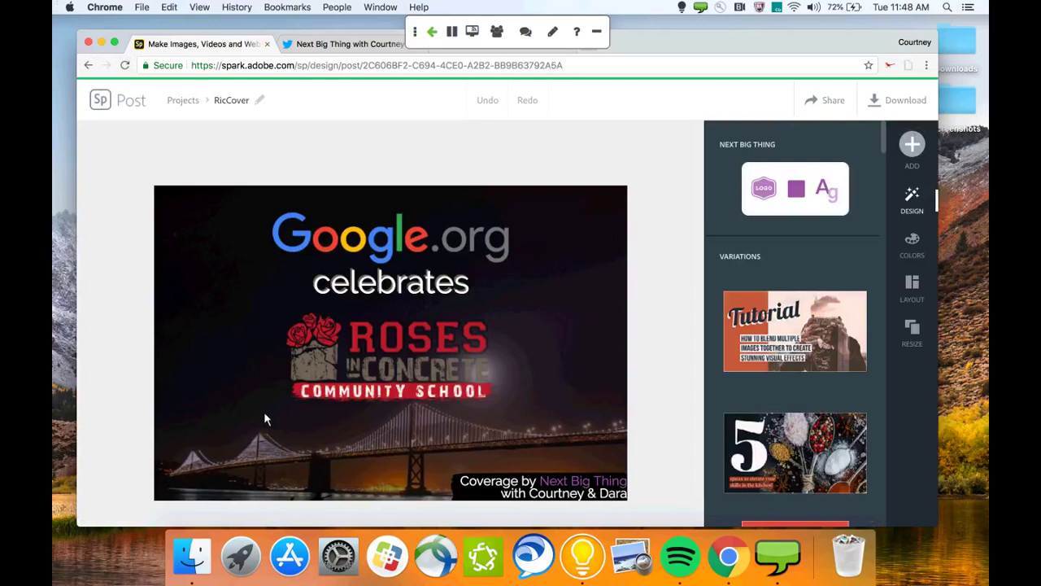
Nudge the Google.org logo slightly and bring up the Add element choices
click(361, 257)
mouse_move(360, 257)
mouse_down()
mouse_move(289, 236)
mouse_move(398, 245)
mouse_move(373, 257)
mouse_move(361, 231)
mouse_move(386, 232)
mouse_move(374, 260)
mouse_up()
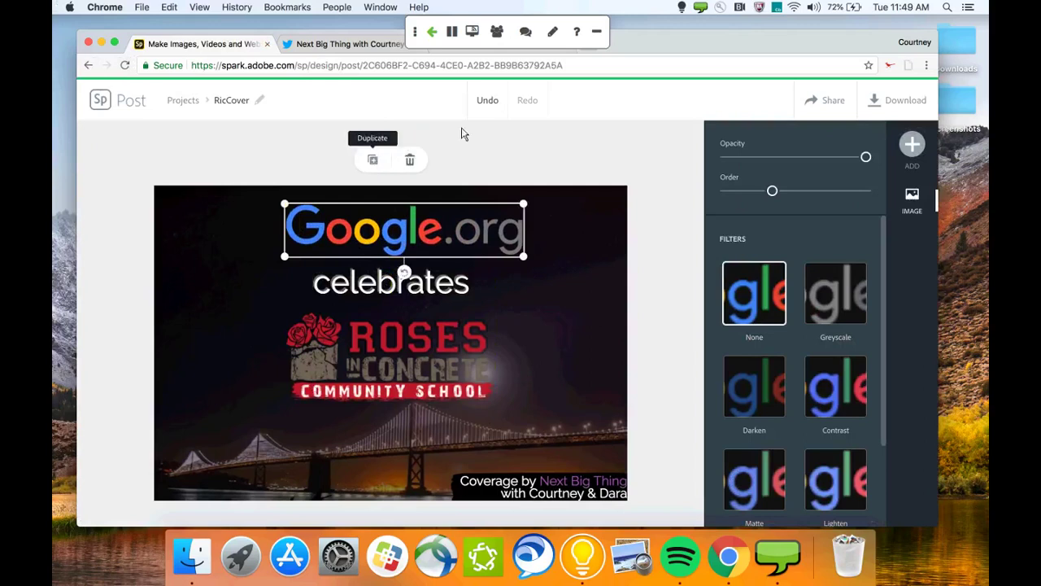
click(913, 146)
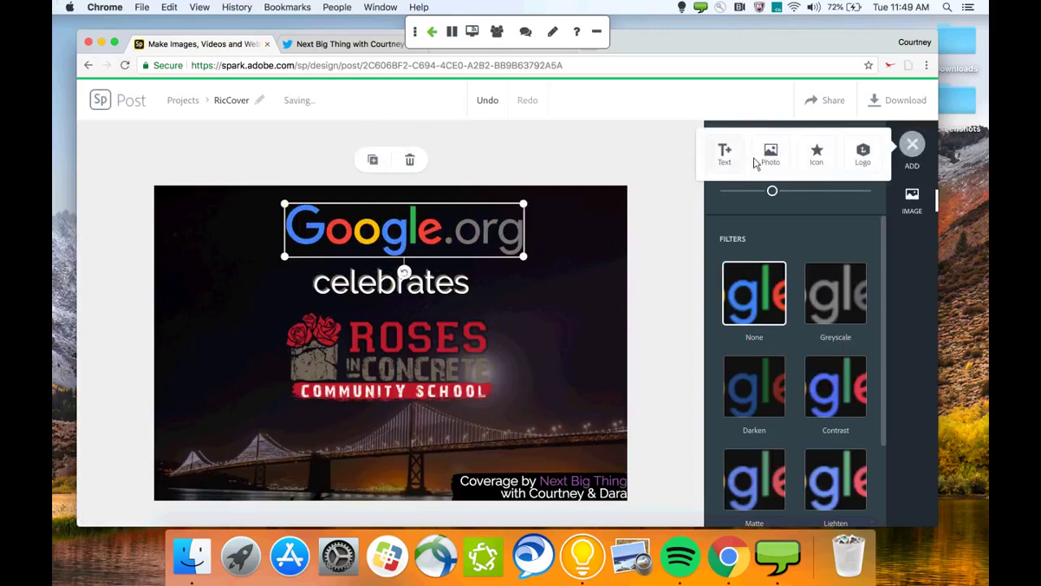
Search icons for 'crown' and add a purple crown beneath the Roses in Concrete logo
click(816, 155)
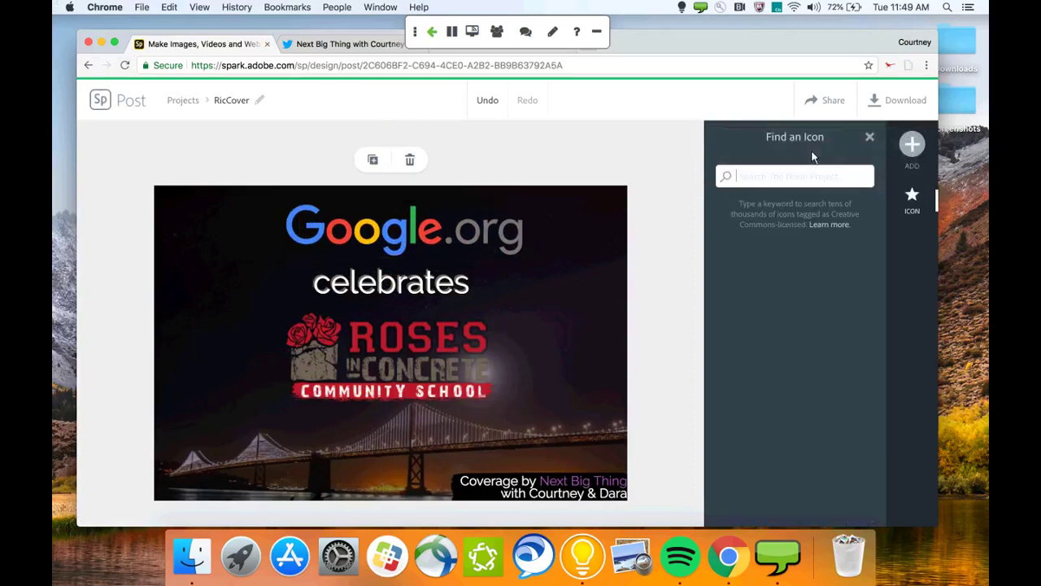
text(cr)
key(BackSpace)
key(BackSpace)
text(c rown)
key(Return)
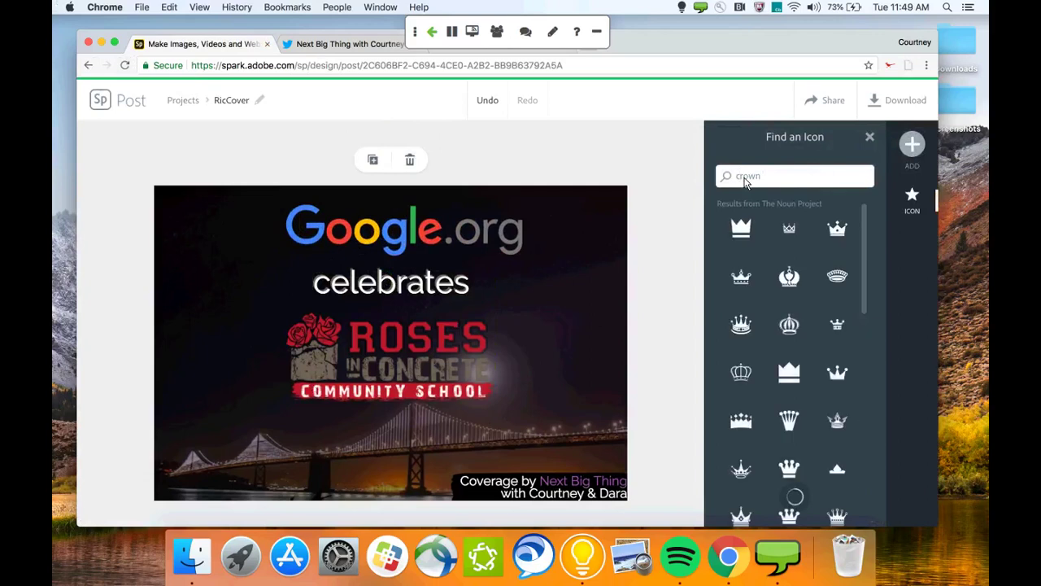
scroll(772, 358, down, 2)
scroll(773, 358, down, 5)
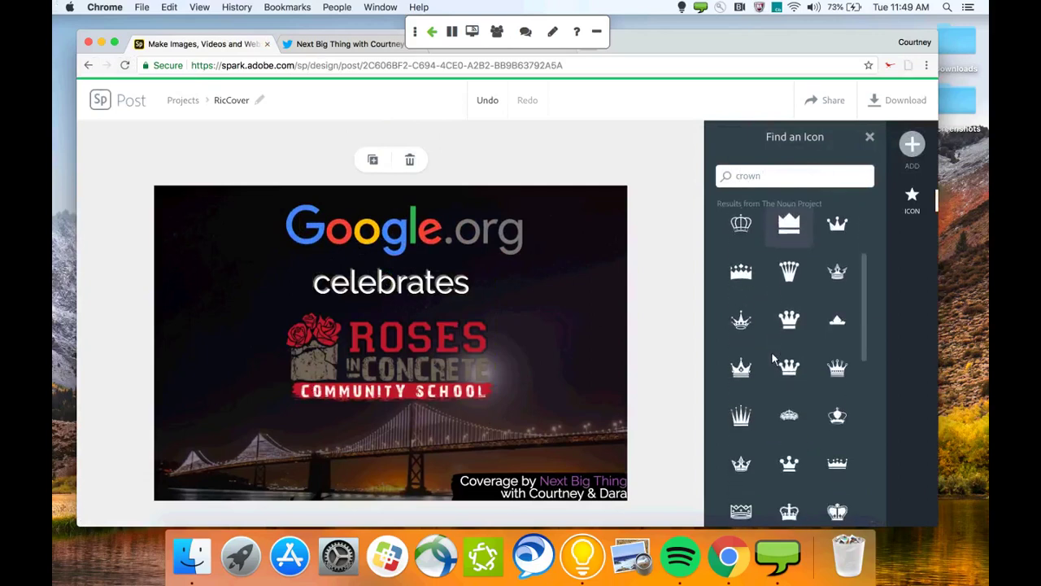
scroll(772, 359, down, 4)
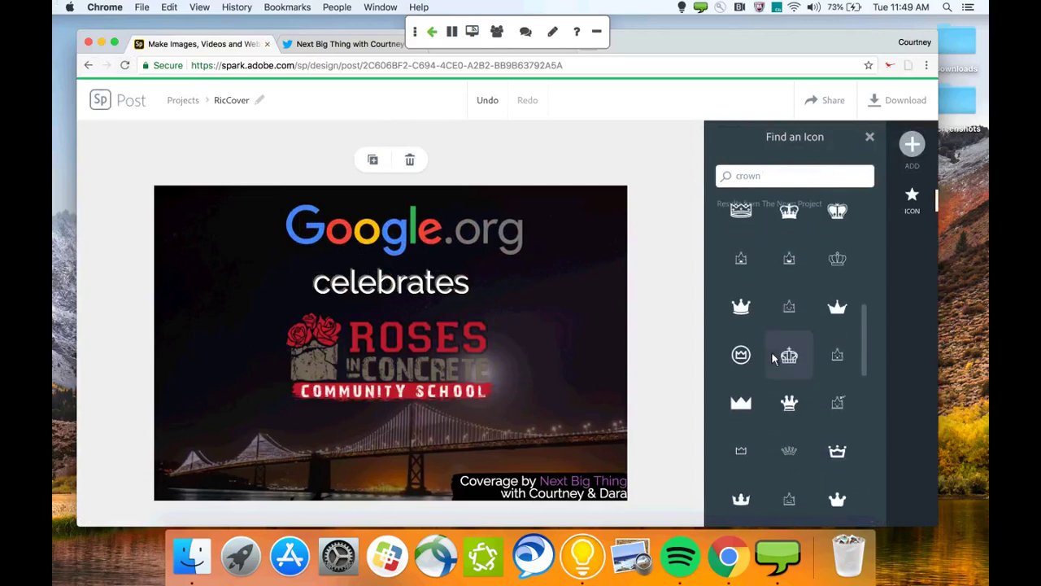
click(743, 402)
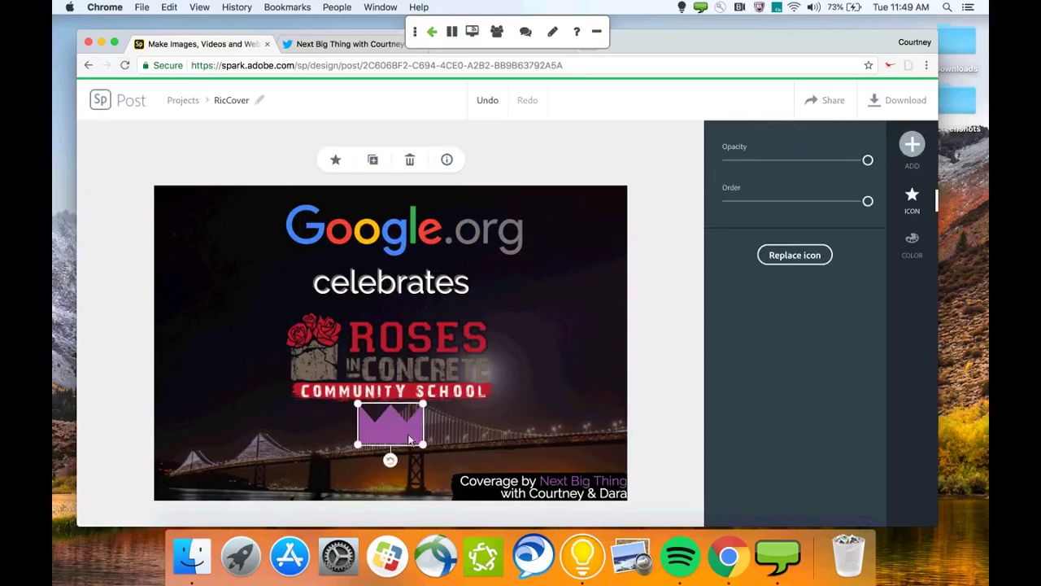
Recolour the crown white and move it to the post's lower left over the bridge
drag(403, 419, 562, 324)
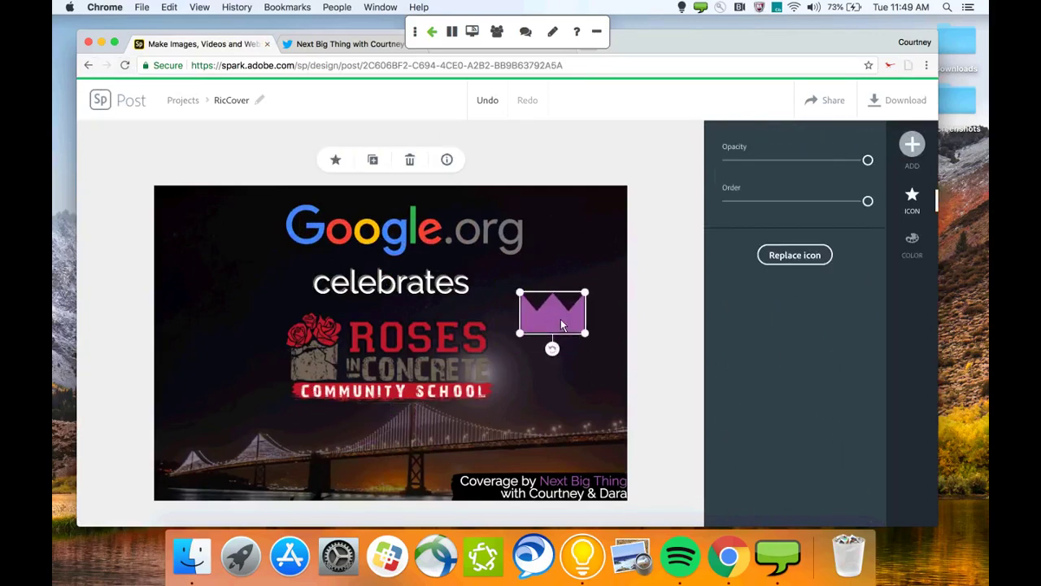
click(912, 242)
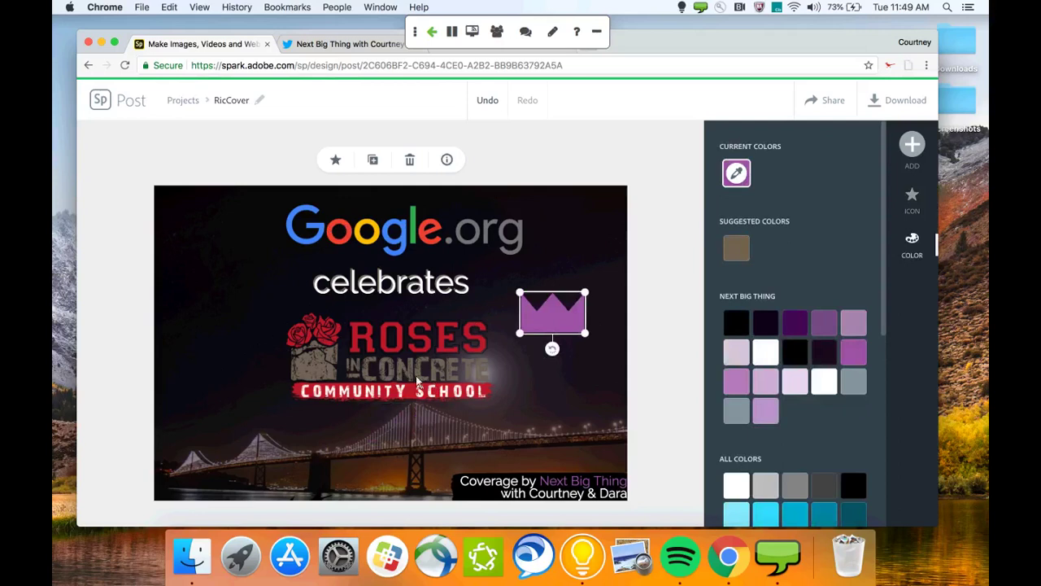
click(747, 327)
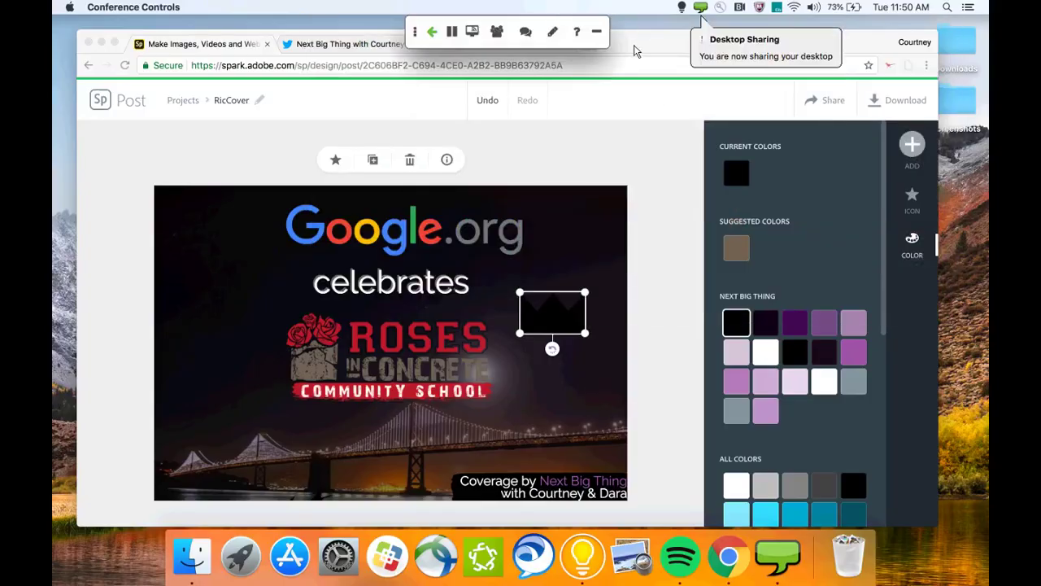
click(553, 301)
key(Delete)
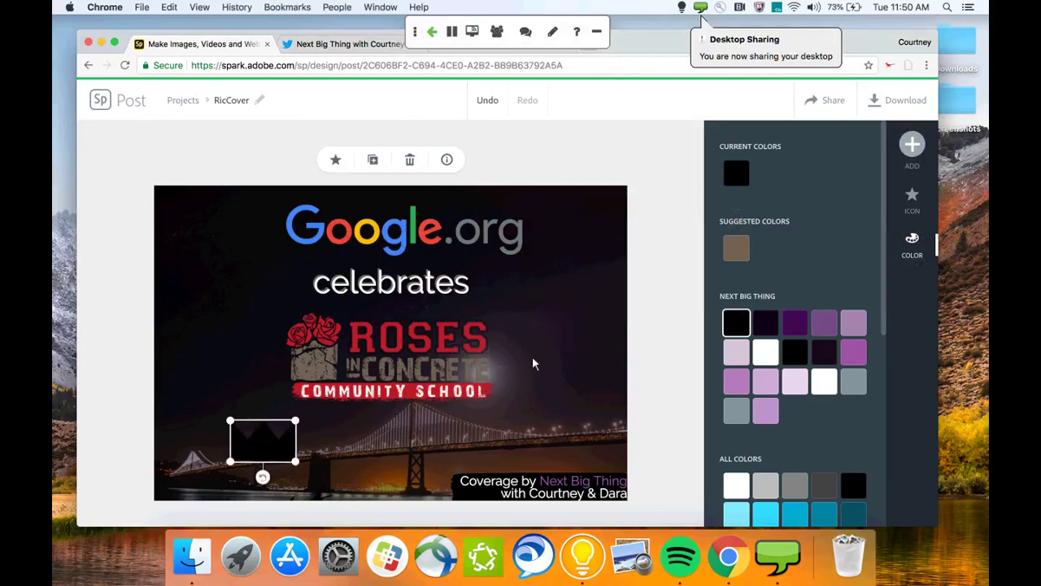
click(825, 380)
drag(269, 437, 218, 409)
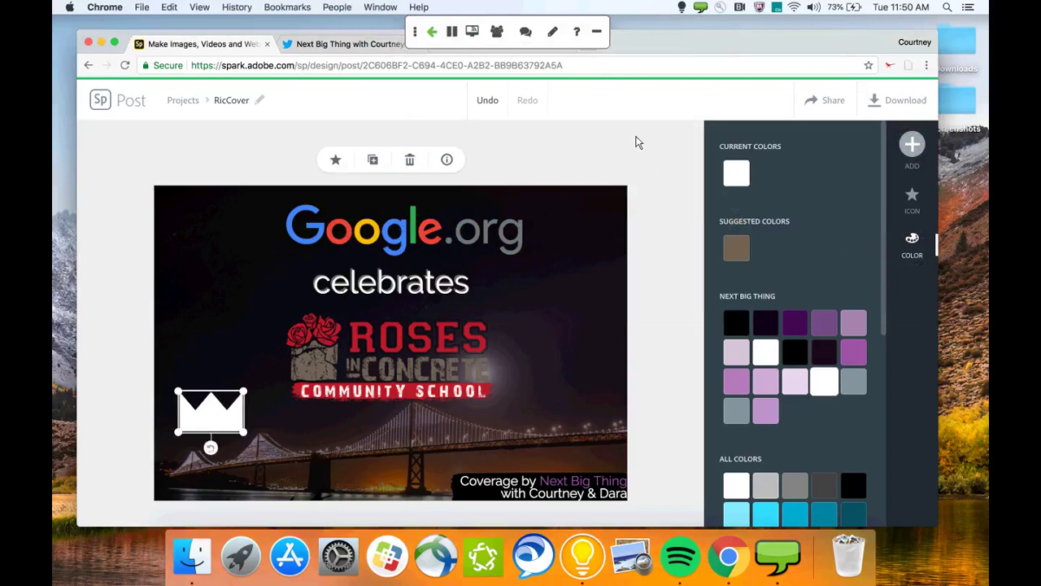
click(912, 144)
click(726, 156)
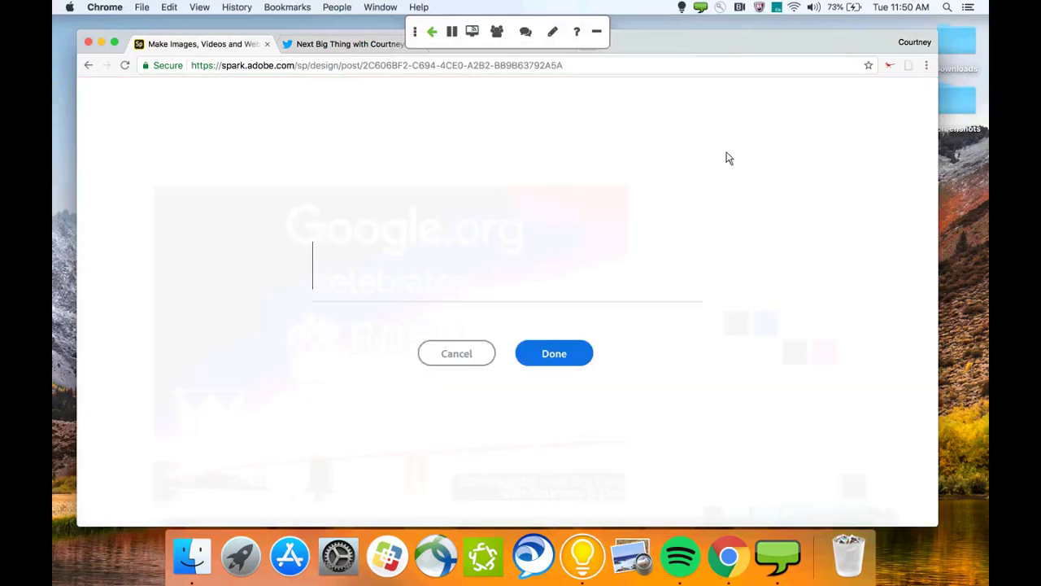
text(@nbt)
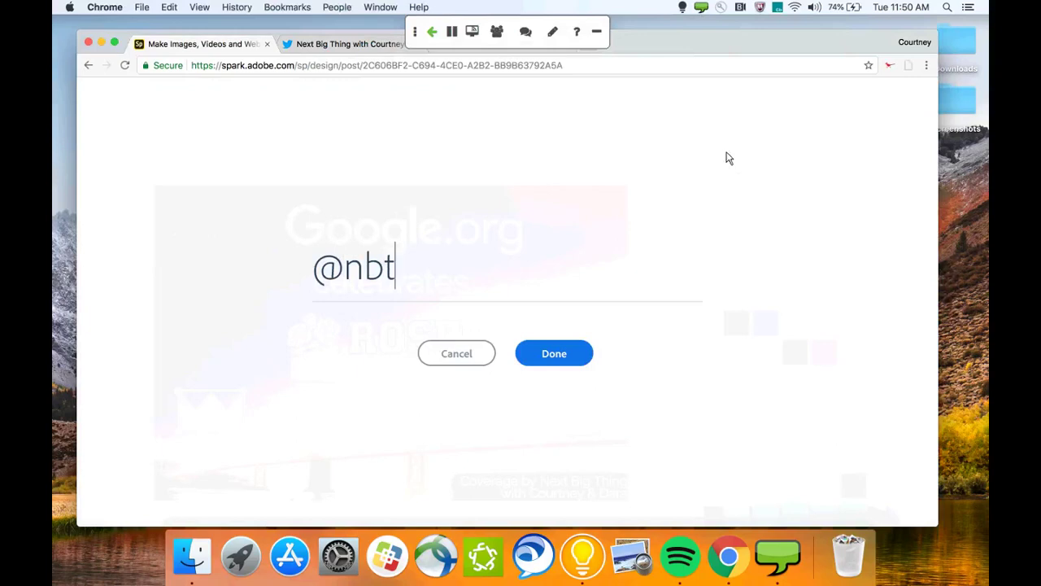
text(theshow)
key(Return)
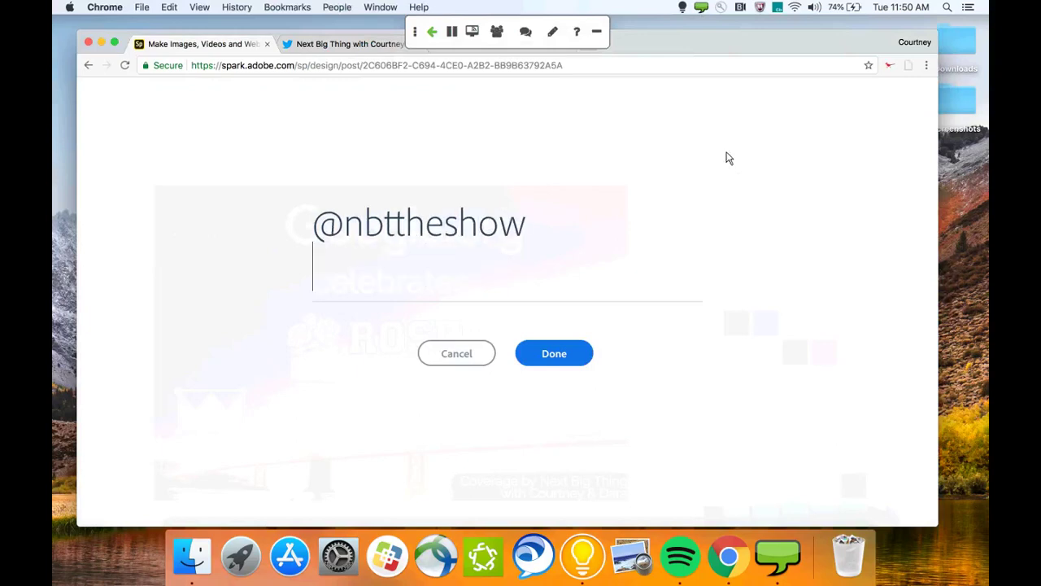
key(BackSpace)
click(562, 355)
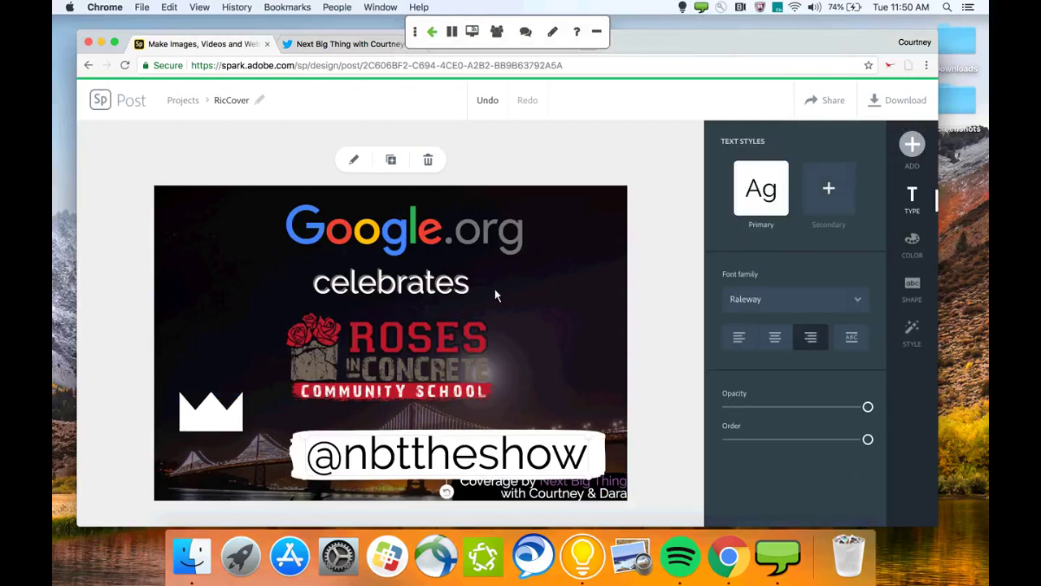
drag(302, 438, 472, 431)
drag(523, 453, 258, 470)
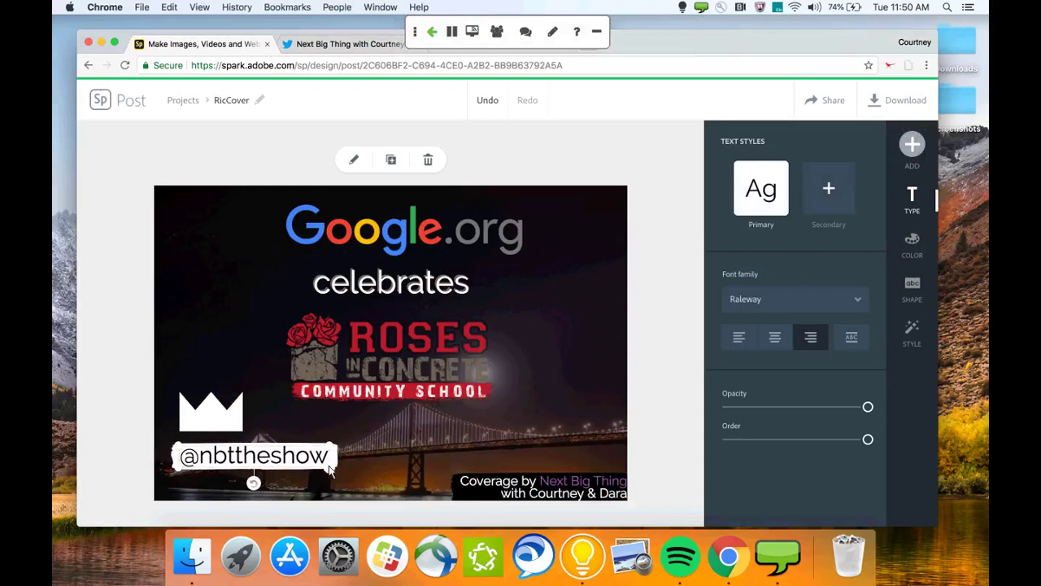
mouse_move(329, 468)
mouse_down()
mouse_move(346, 470)
mouse_move(324, 468)
mouse_up()
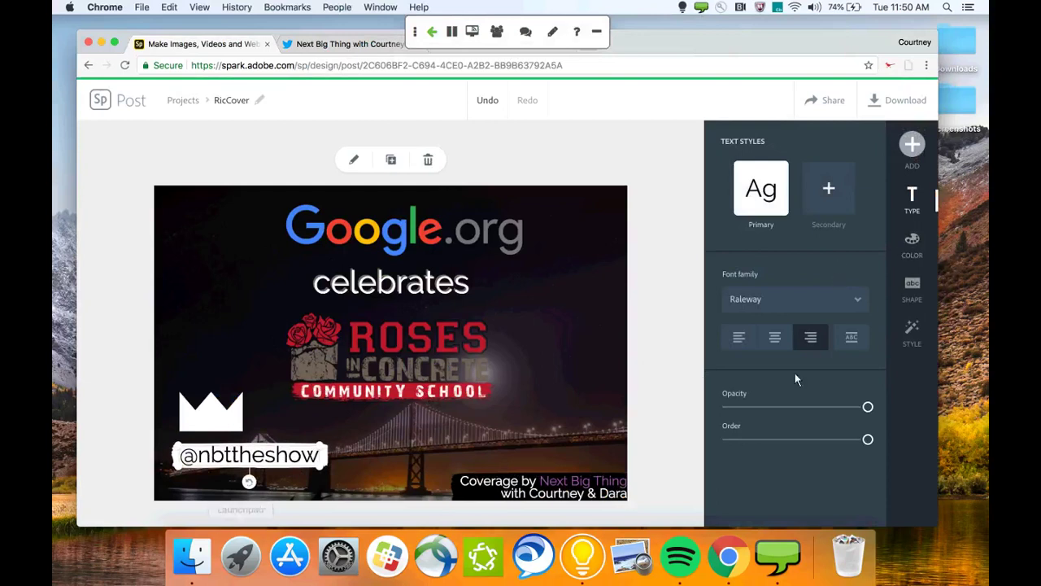
click(919, 283)
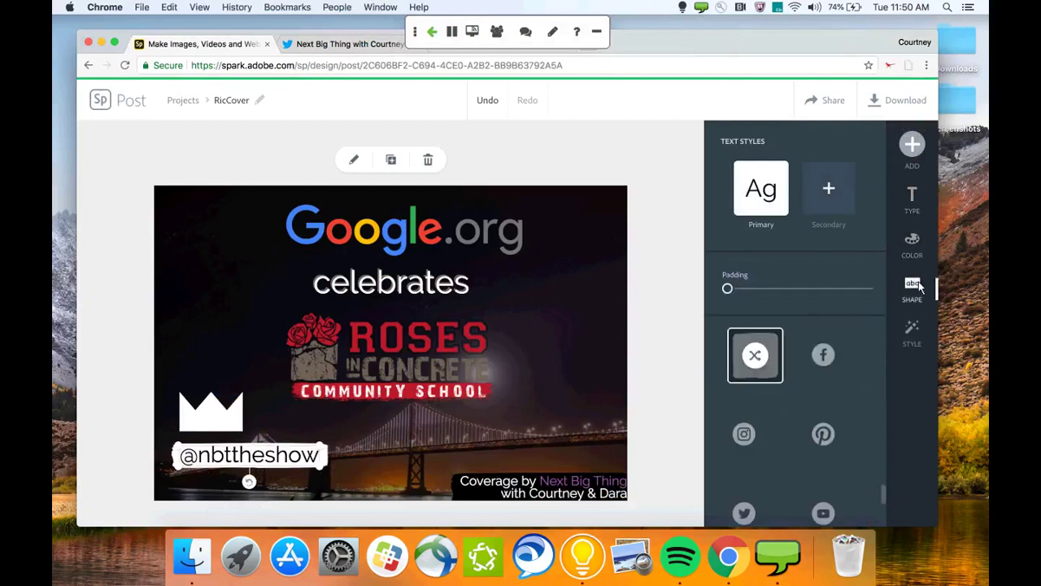
scroll(760, 358, up, 5)
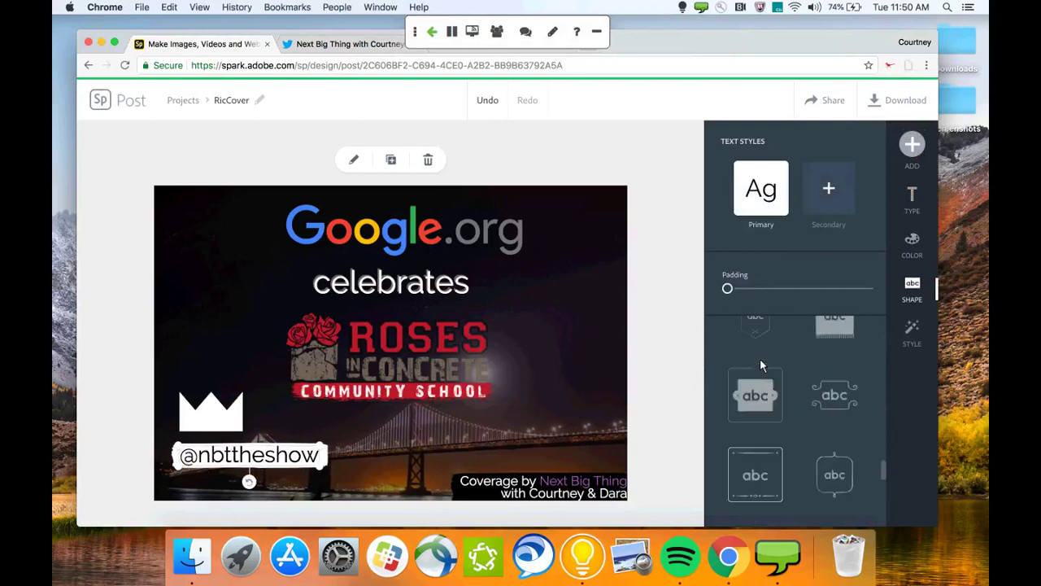
scroll(760, 358, up, 5)
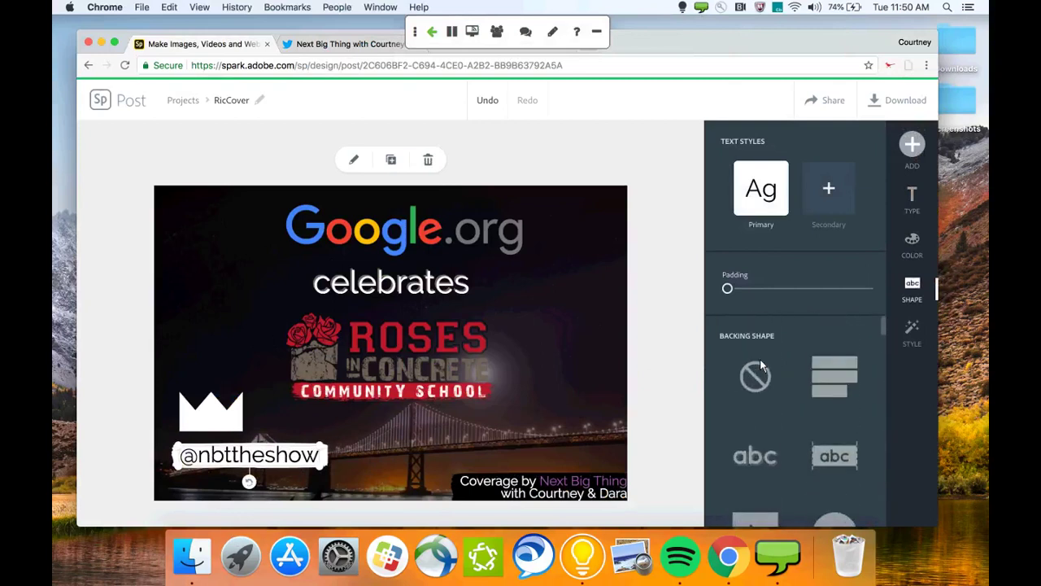
click(763, 387)
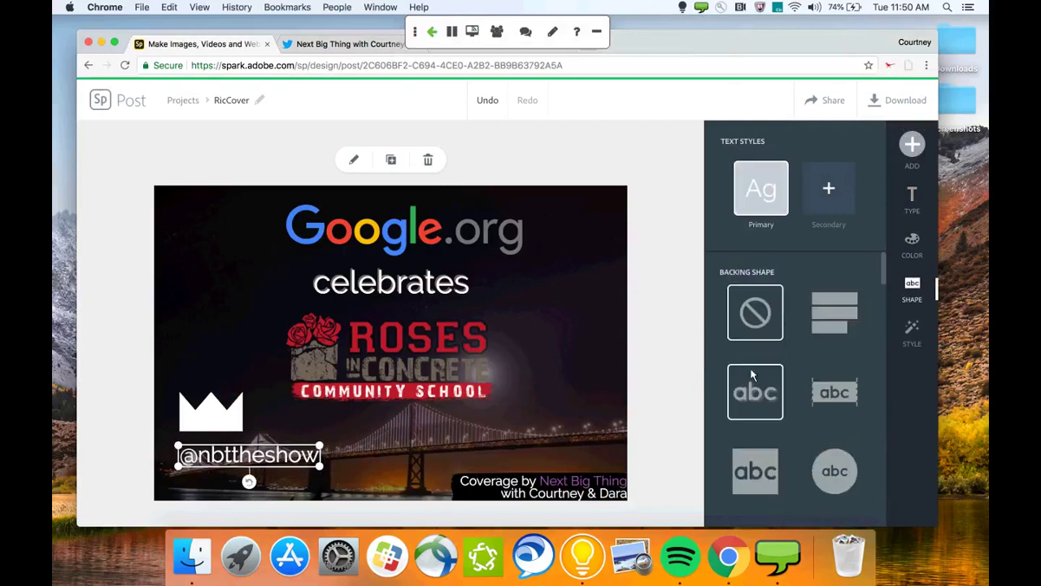
click(822, 315)
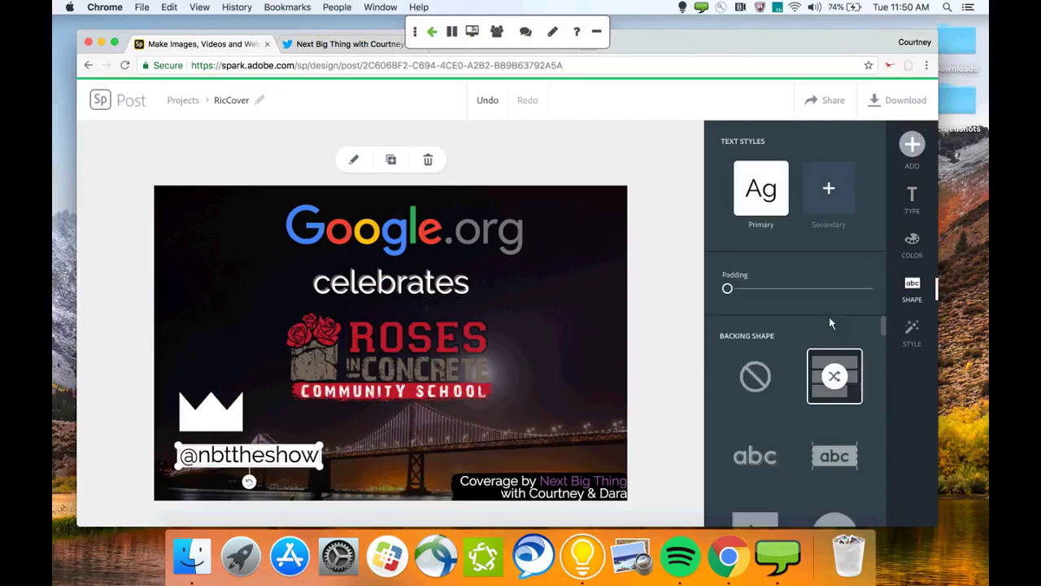
click(498, 443)
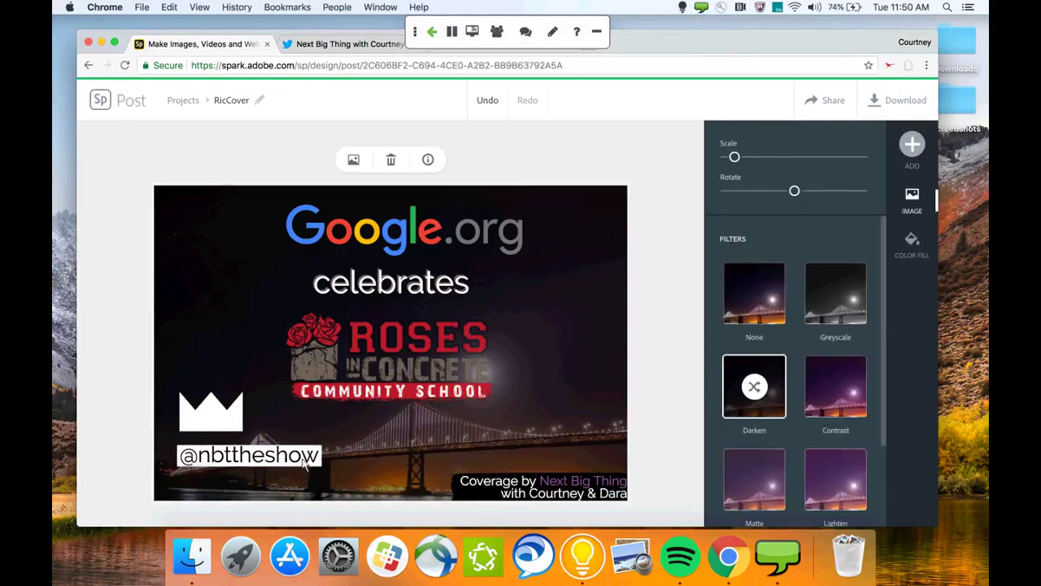
click(248, 455)
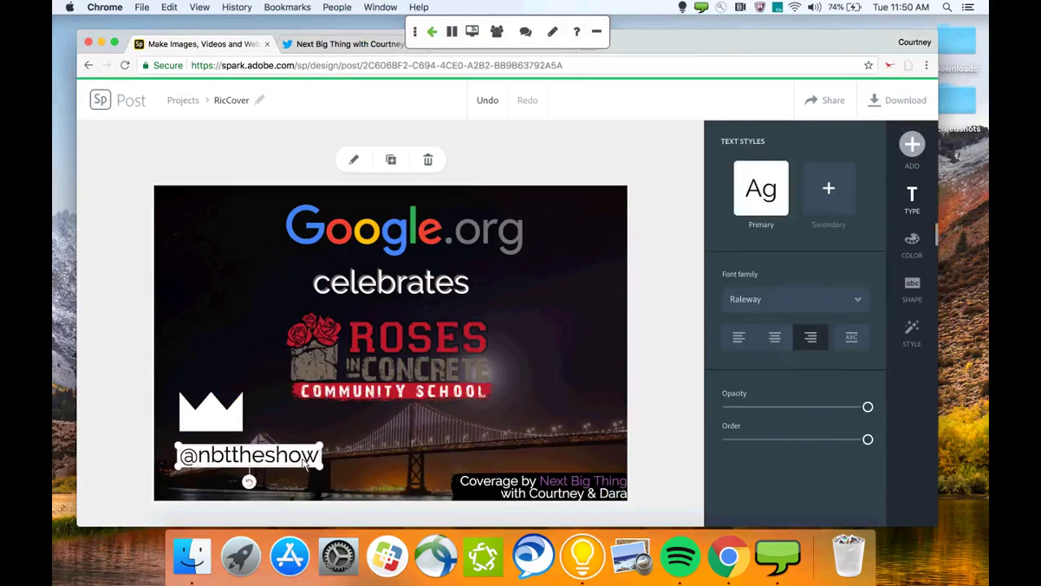
click(915, 291)
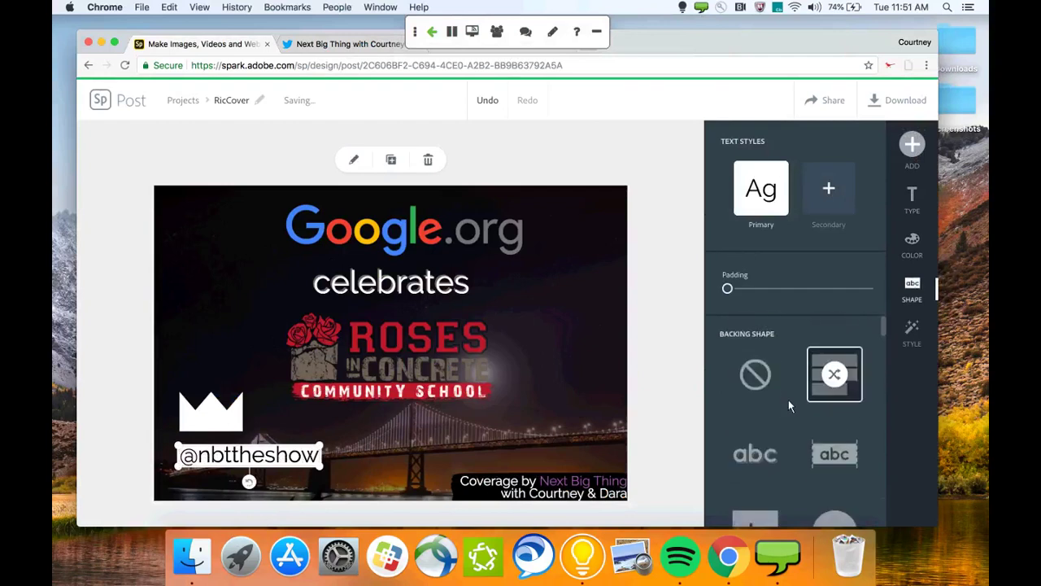
click(757, 453)
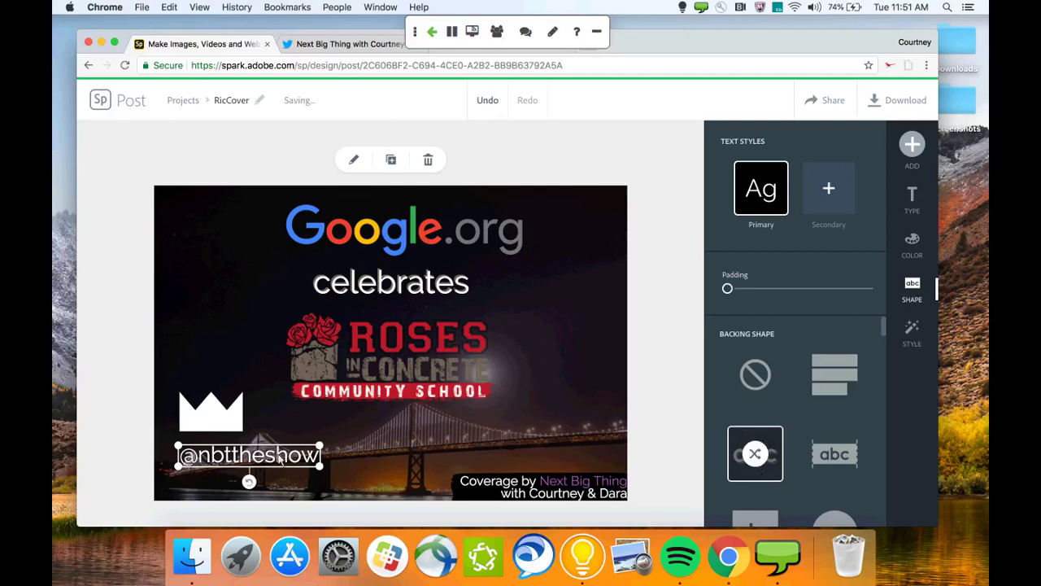
Shuffle the handle's colours and scale it down to sit beneath the crown
drag(281, 458, 407, 476)
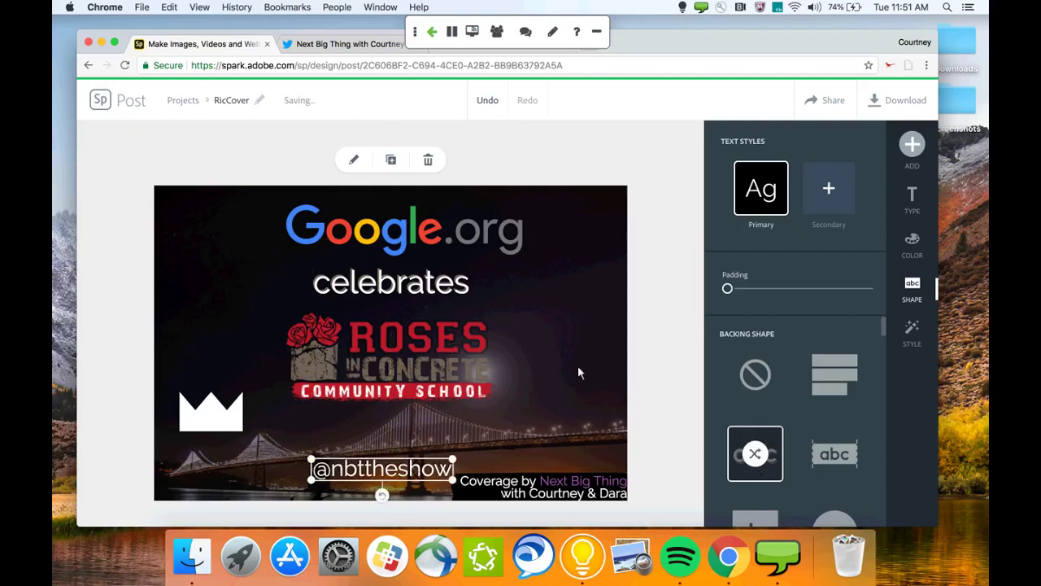
click(915, 244)
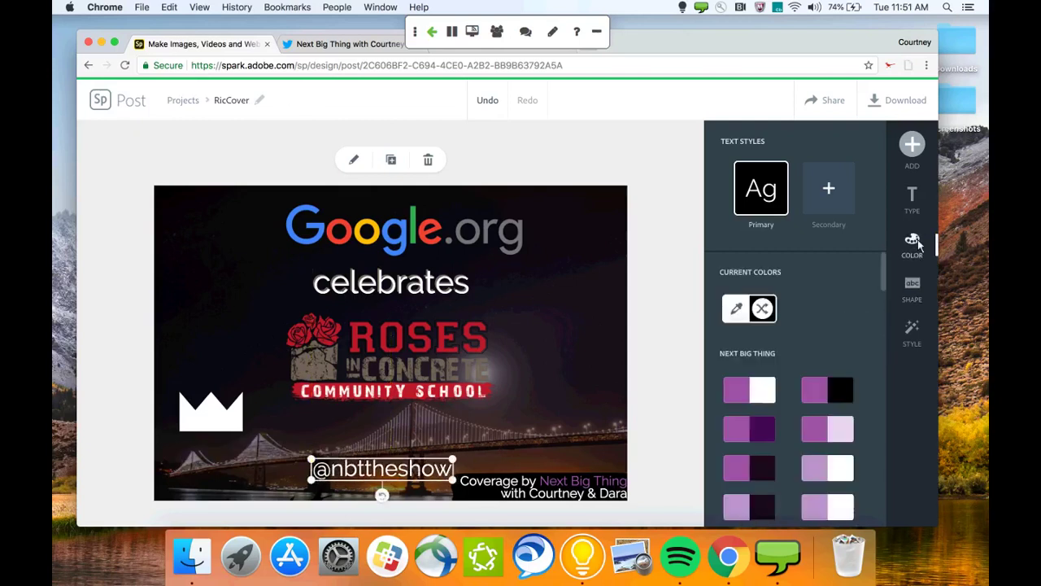
click(761, 310)
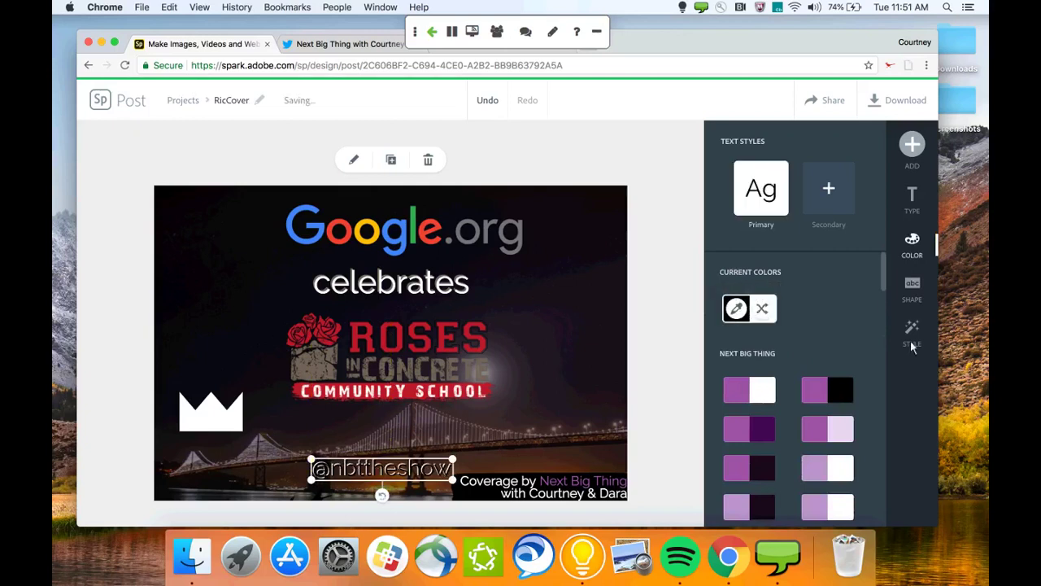
click(913, 286)
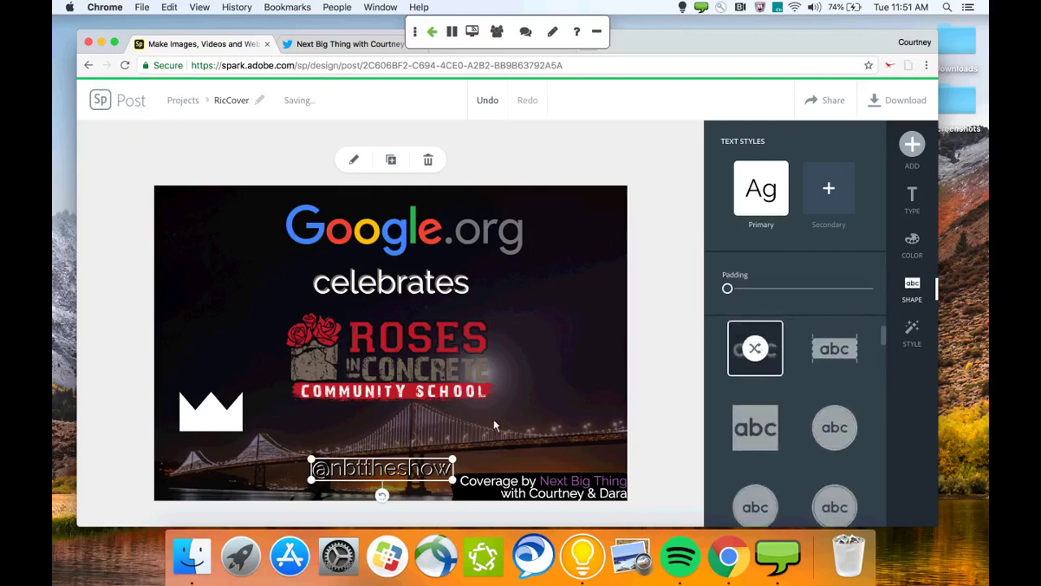
drag(455, 470, 239, 453)
click(235, 451)
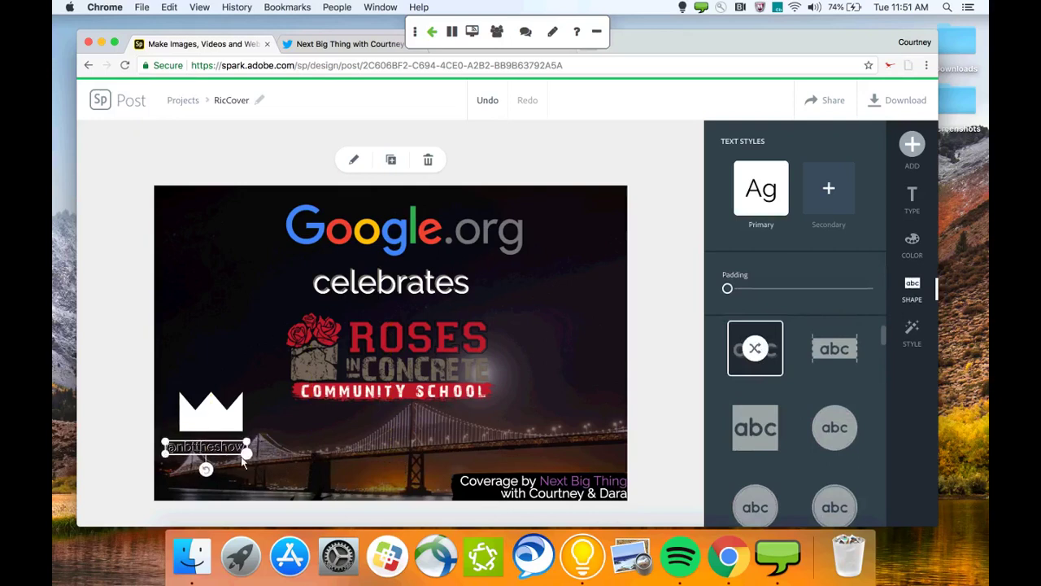
drag(247, 452, 228, 446)
Nudge the 'Coverage by' credit text slightly up and to the left
click(276, 438)
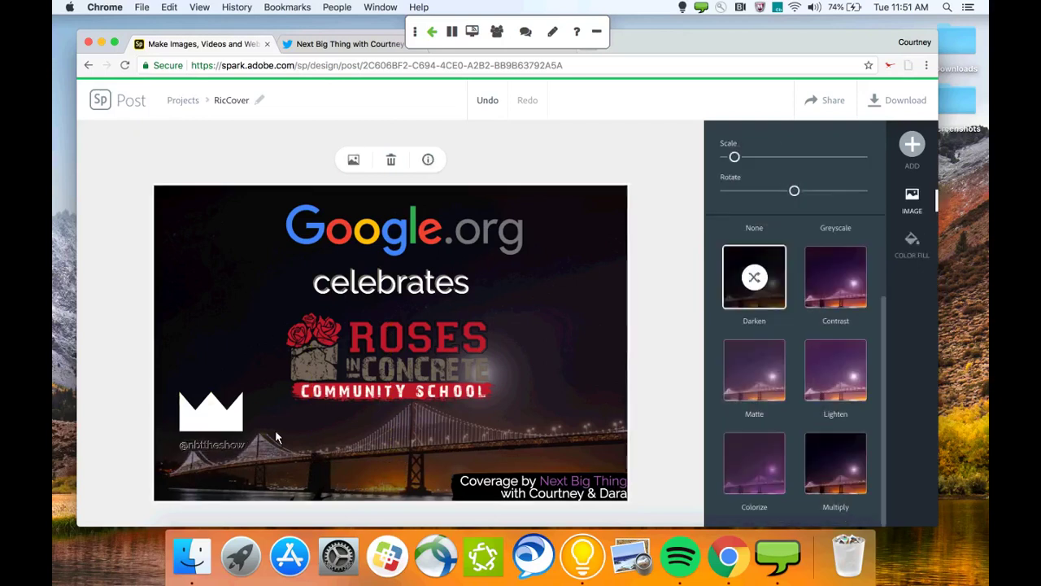
click(225, 423)
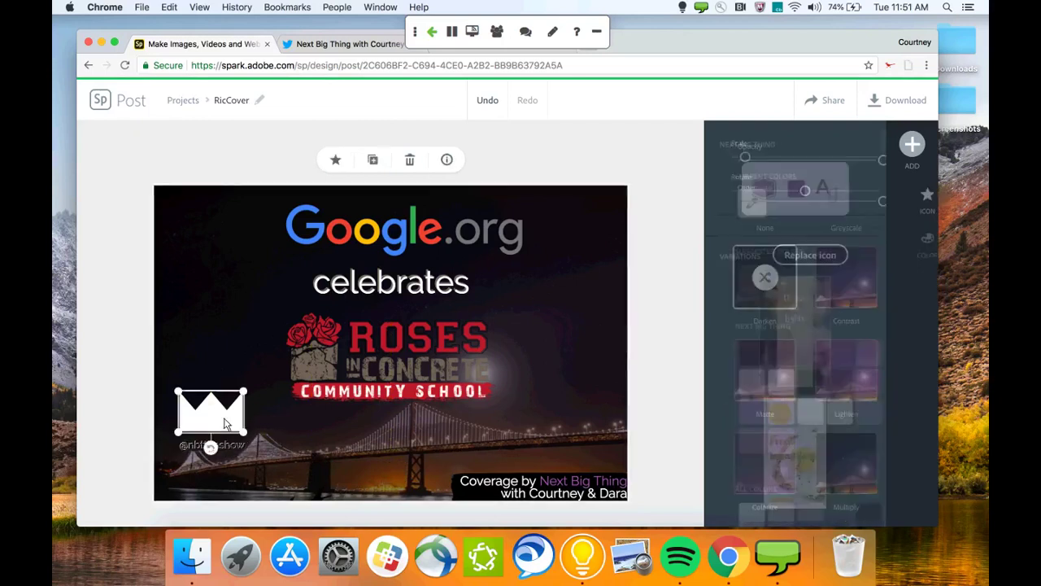
click(398, 346)
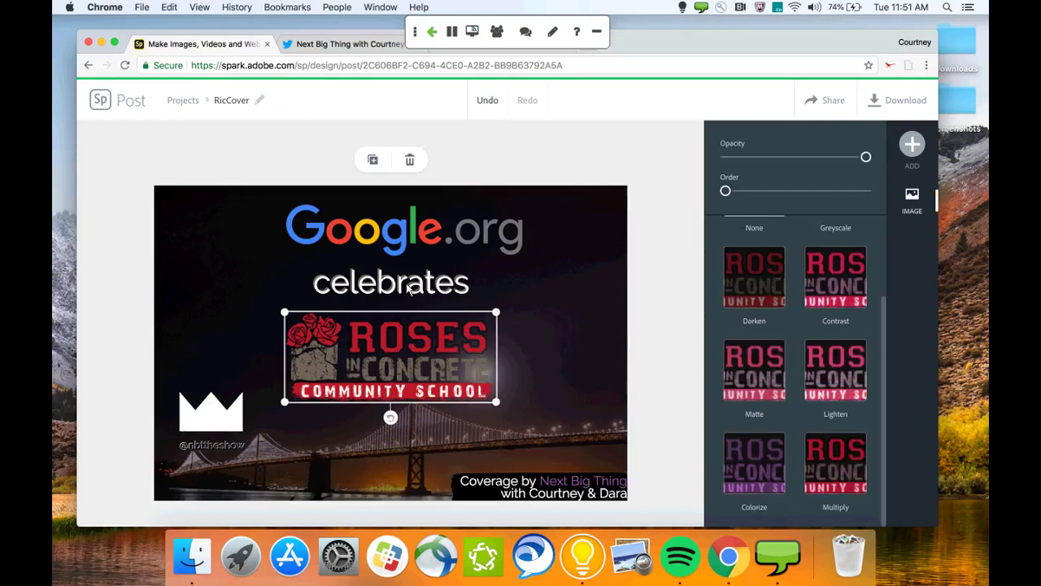
click(567, 490)
drag(568, 487, 557, 479)
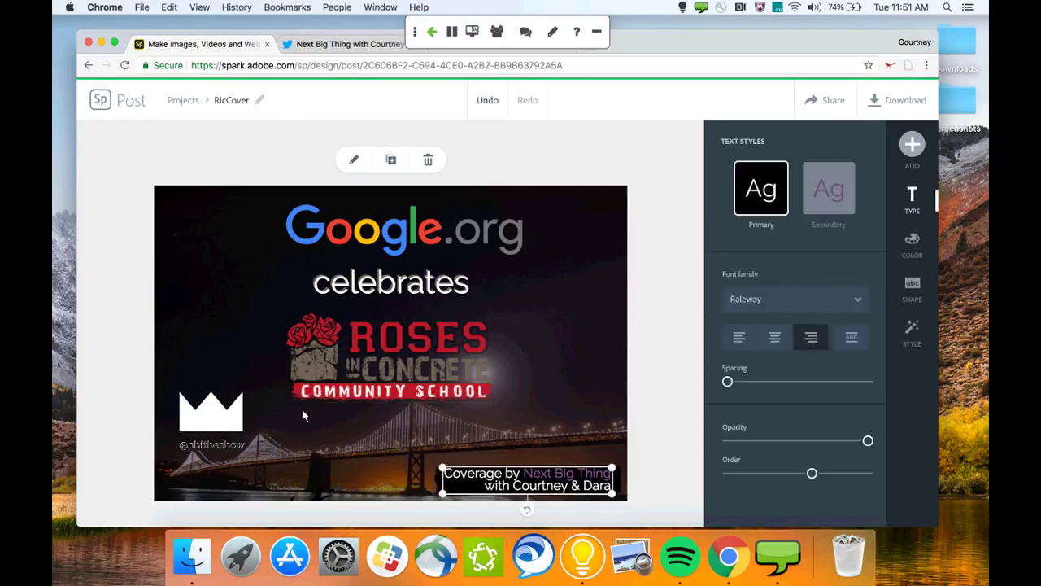
Apply the Secondary text style to the Coverage credit text
click(534, 417)
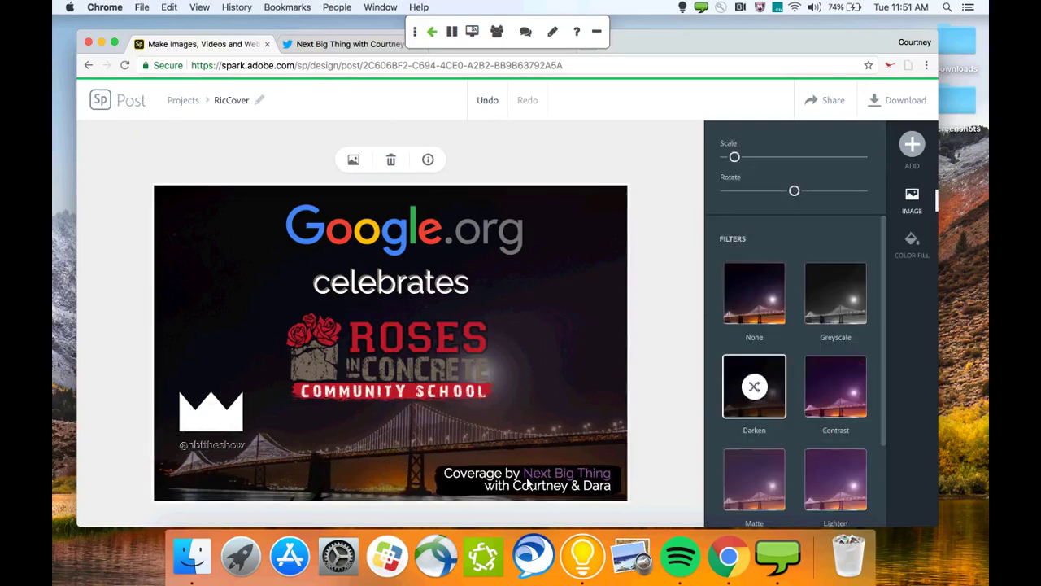
click(529, 482)
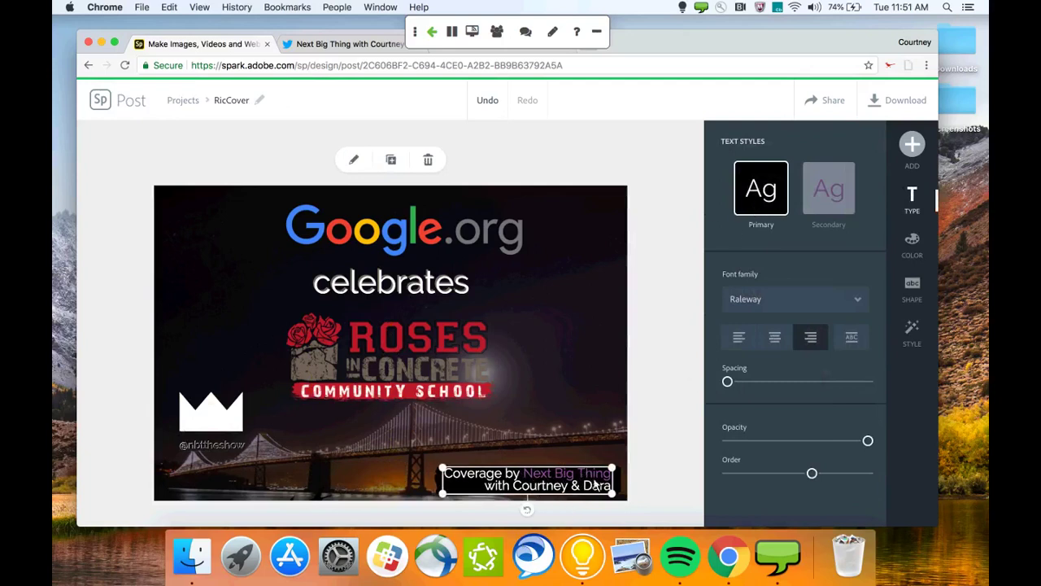
click(827, 191)
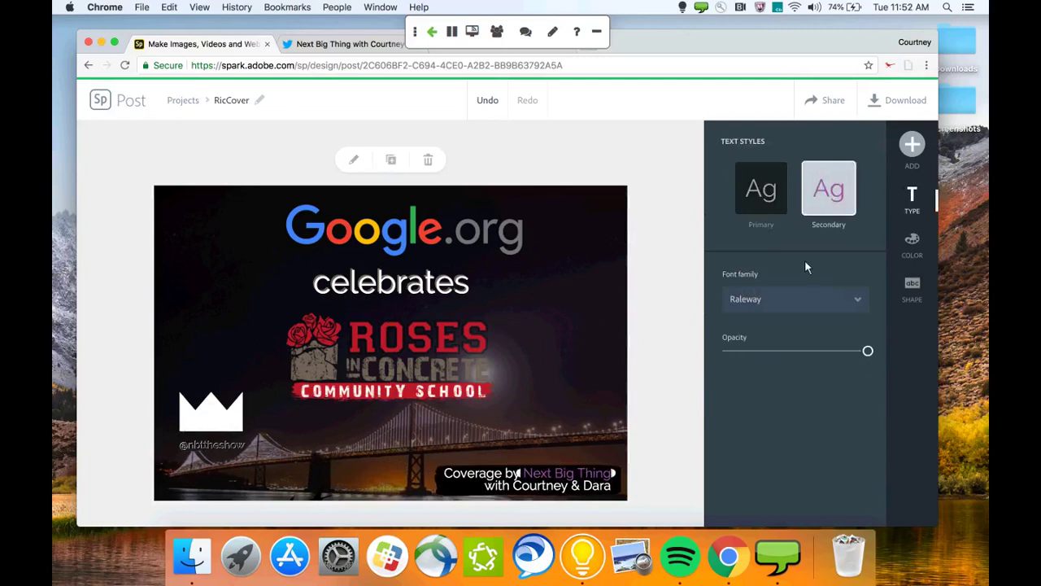
Leave the RicCover post and return to the Spark projects home page
click(643, 441)
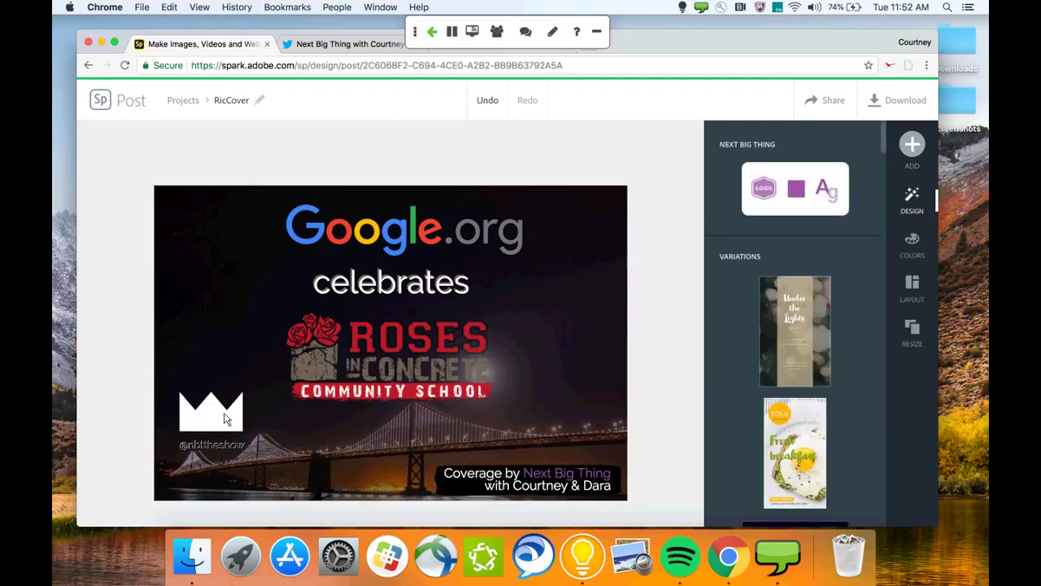
click(226, 419)
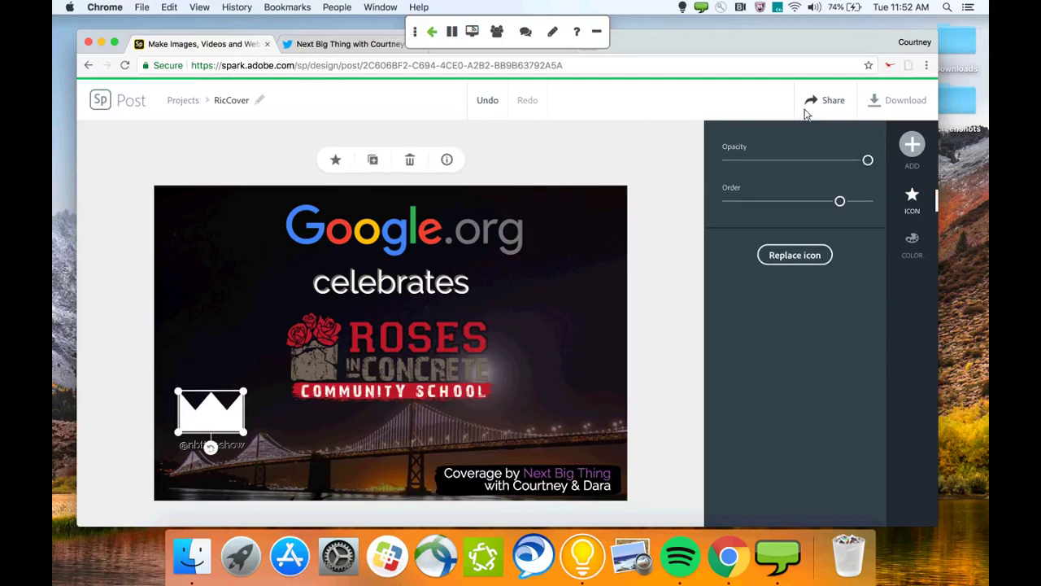
click(100, 100)
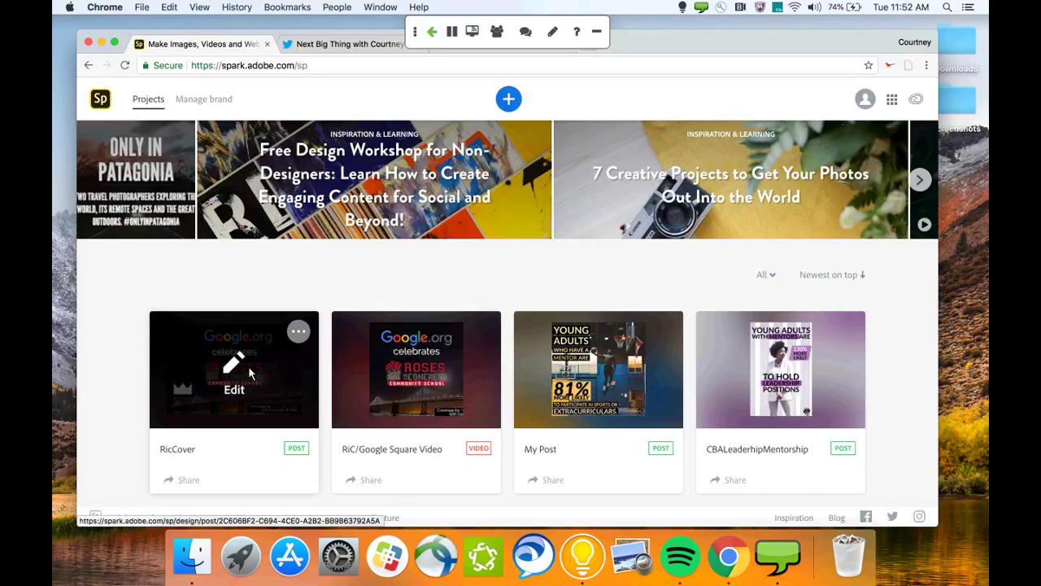
click(250, 372)
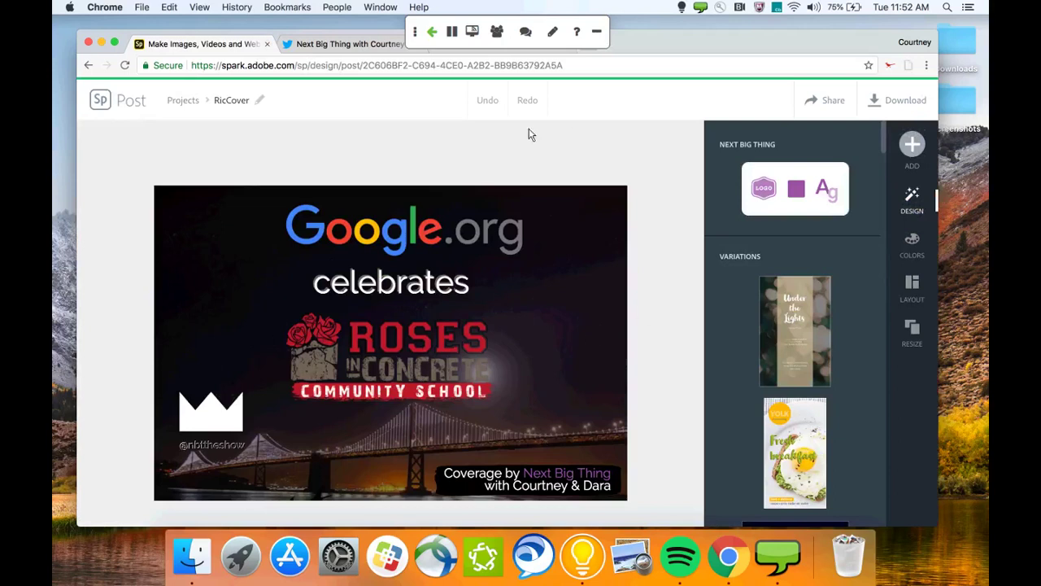
click(193, 107)
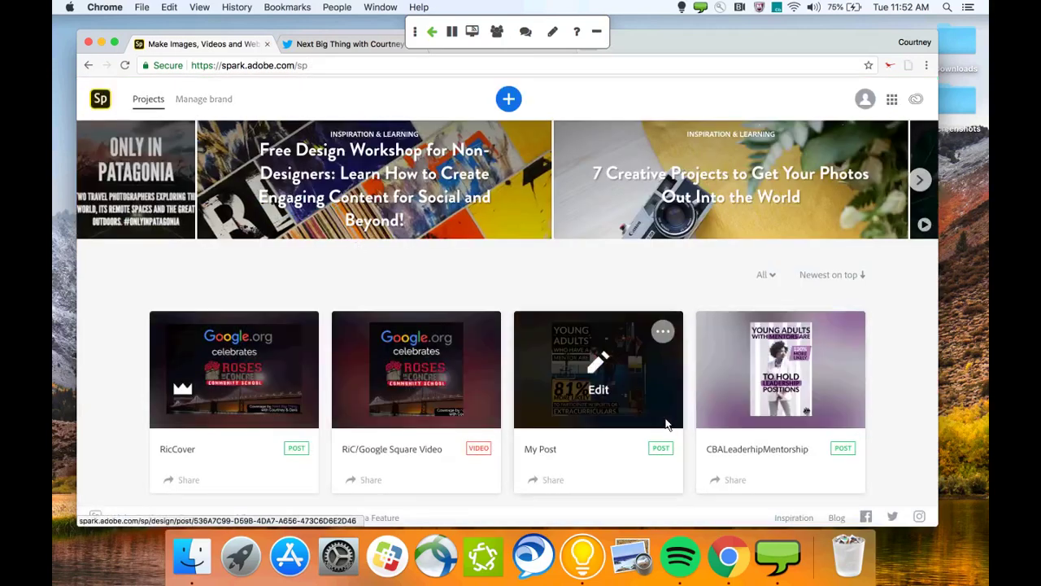
scroll(665, 424, down, 2)
Open the RiC/Google Square Video, dismiss the tips, and give slide 2 the Caption layout
click(417, 314)
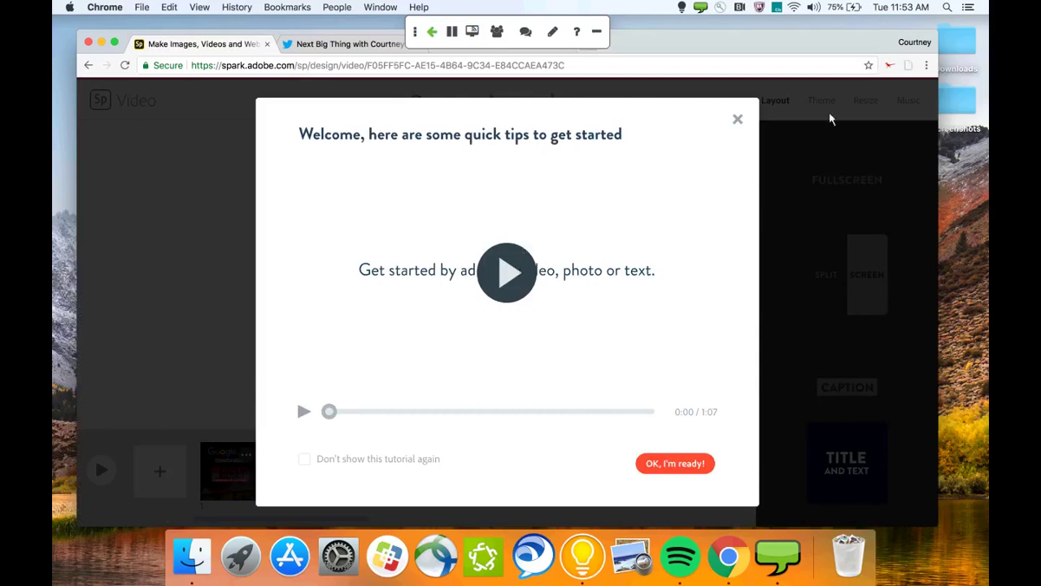
click(738, 121)
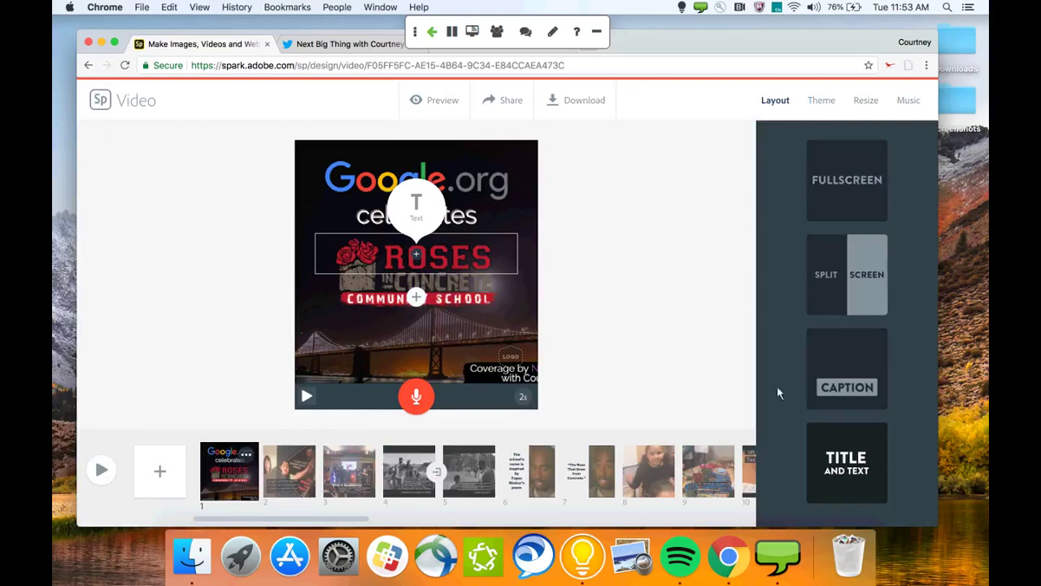
click(281, 479)
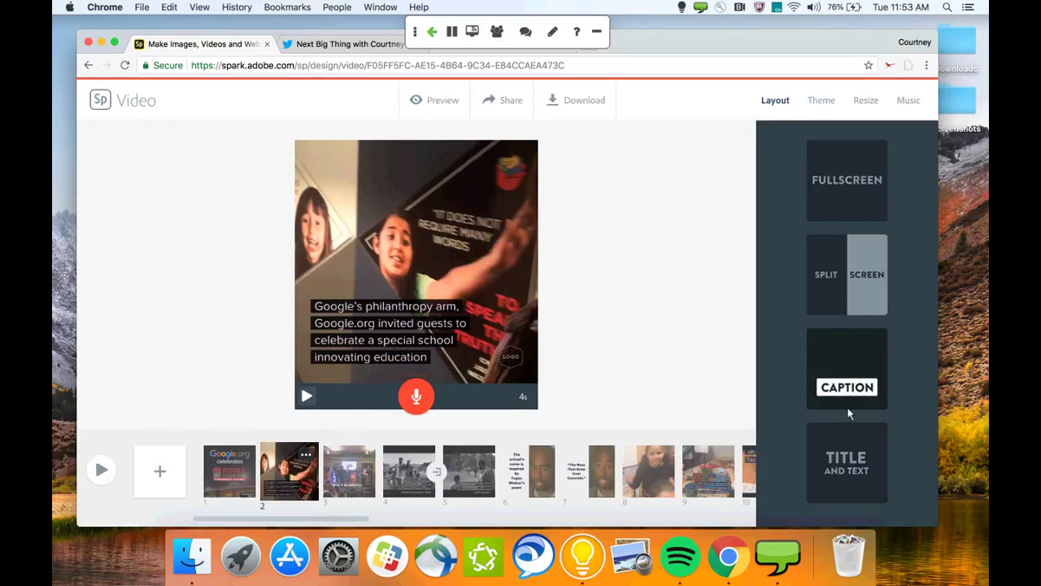
click(854, 434)
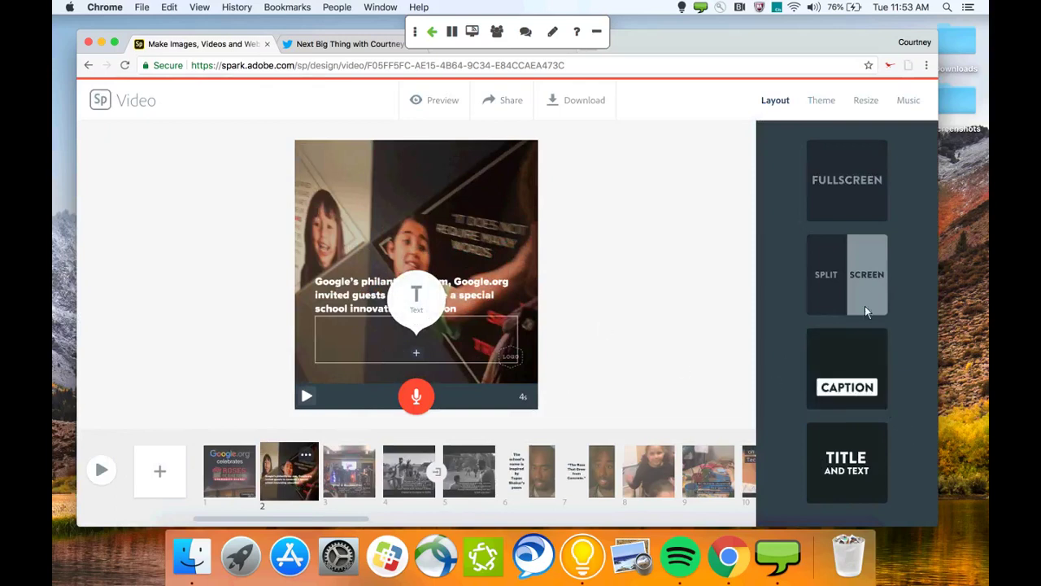
click(860, 383)
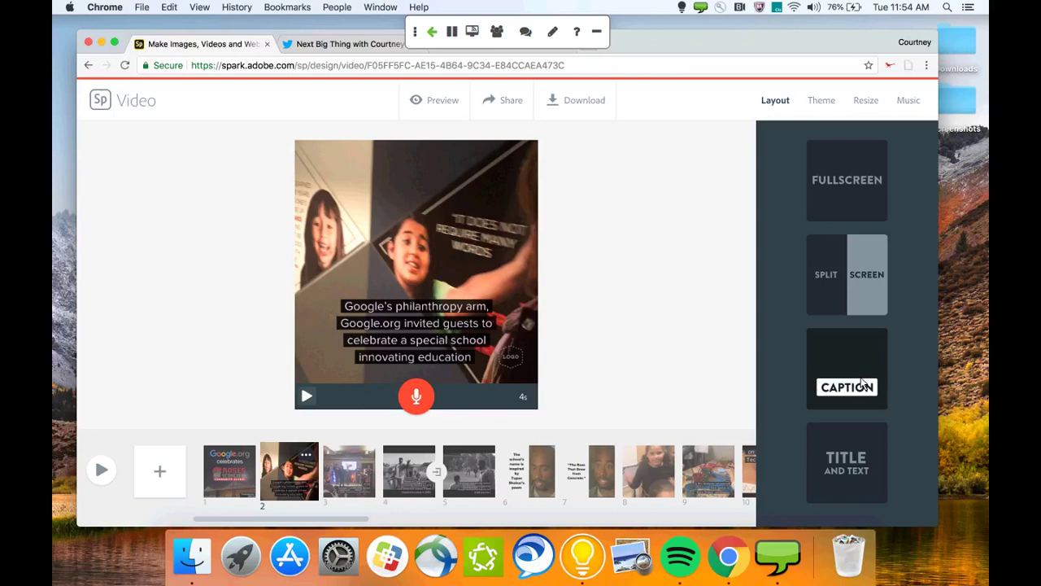
Try slide 2's caption at the top, return it to the bottom, then view slide 3
click(436, 326)
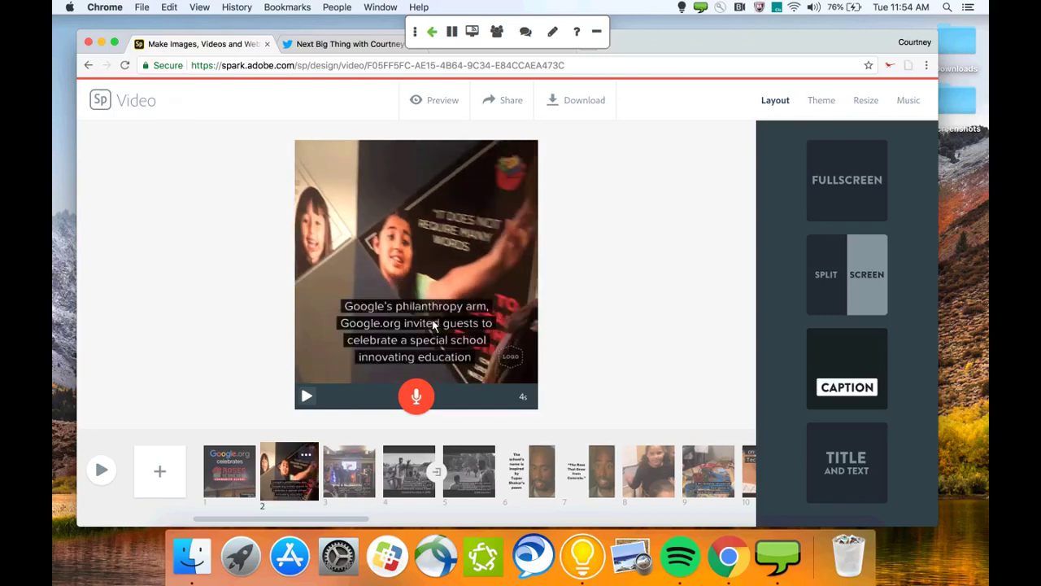
drag(436, 326, 496, 317)
drag(501, 201, 401, 163)
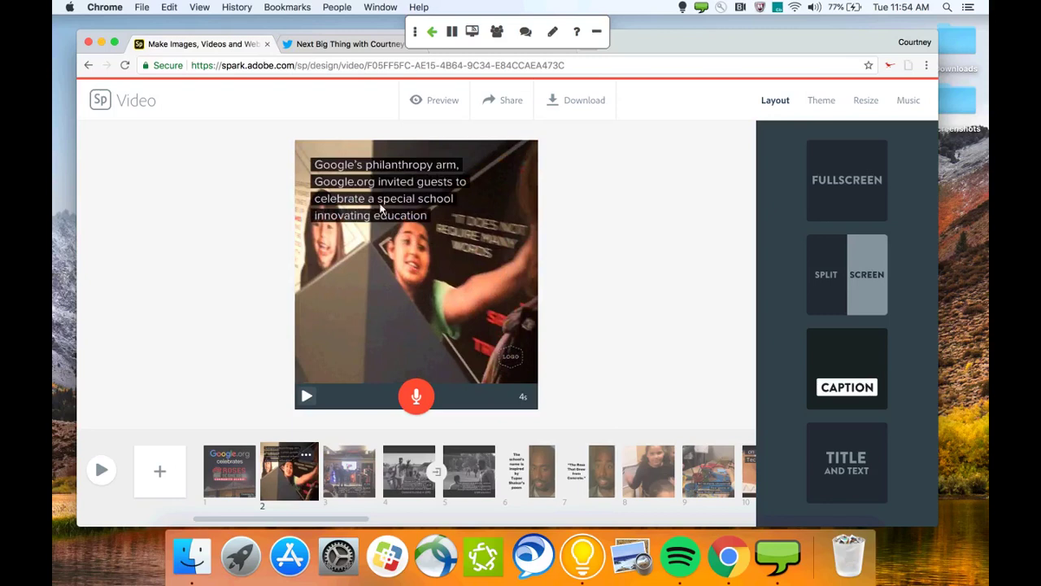
drag(365, 187, 331, 355)
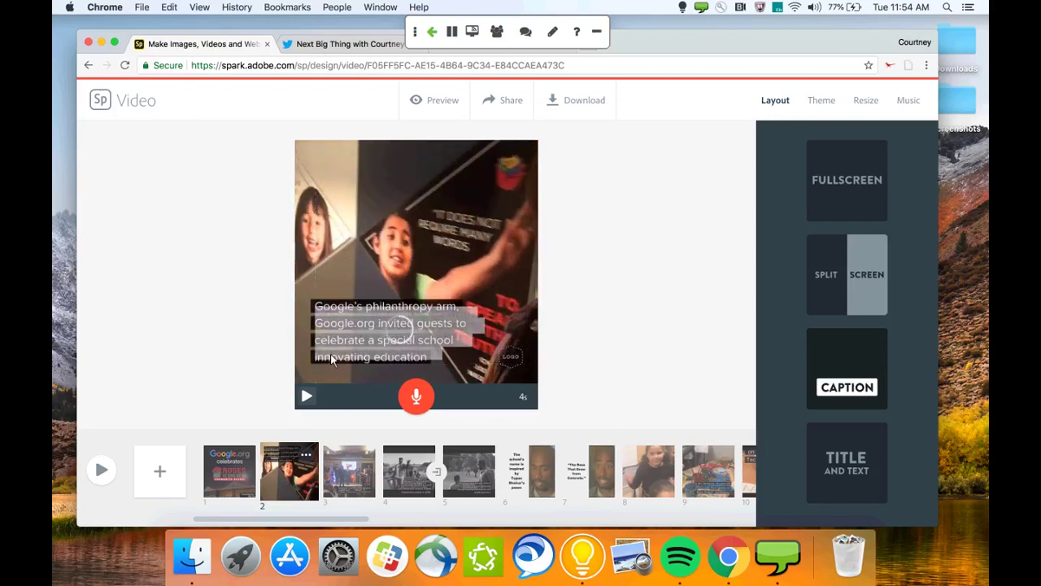
click(371, 488)
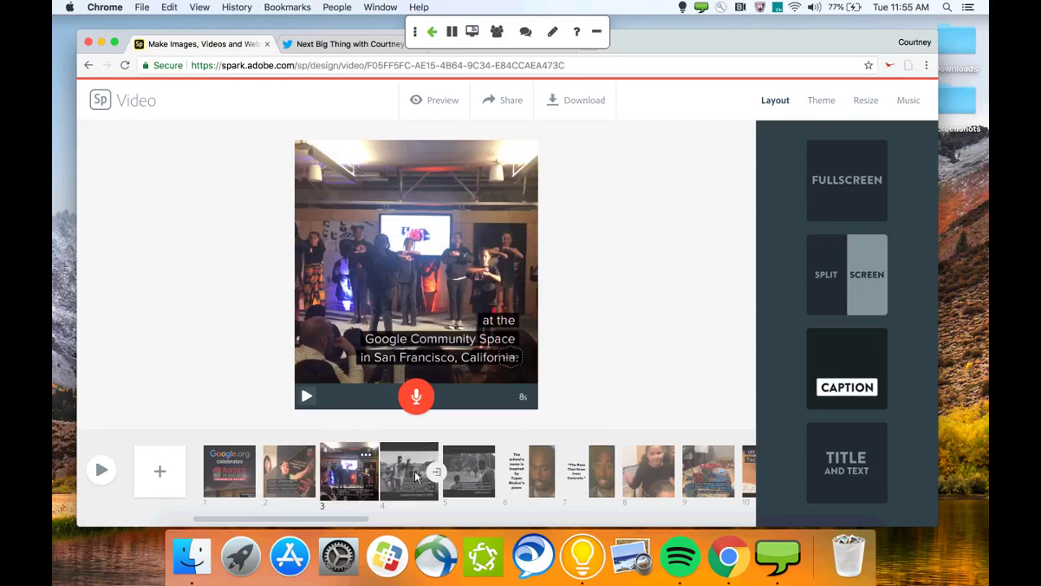
Play and stop the slide 3 preview, then view slide 4 on Roses in Concrete
click(307, 396)
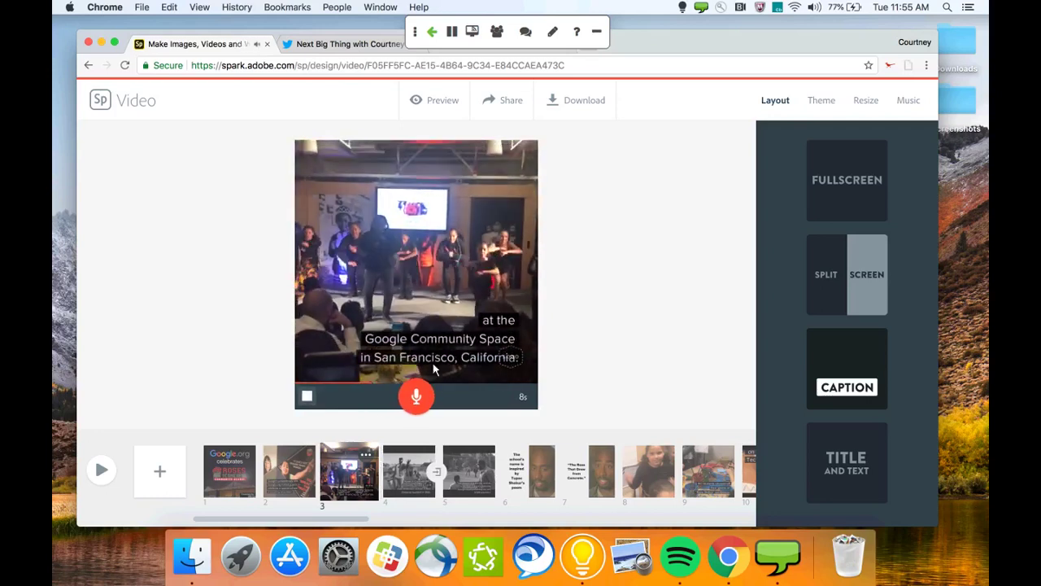
click(309, 396)
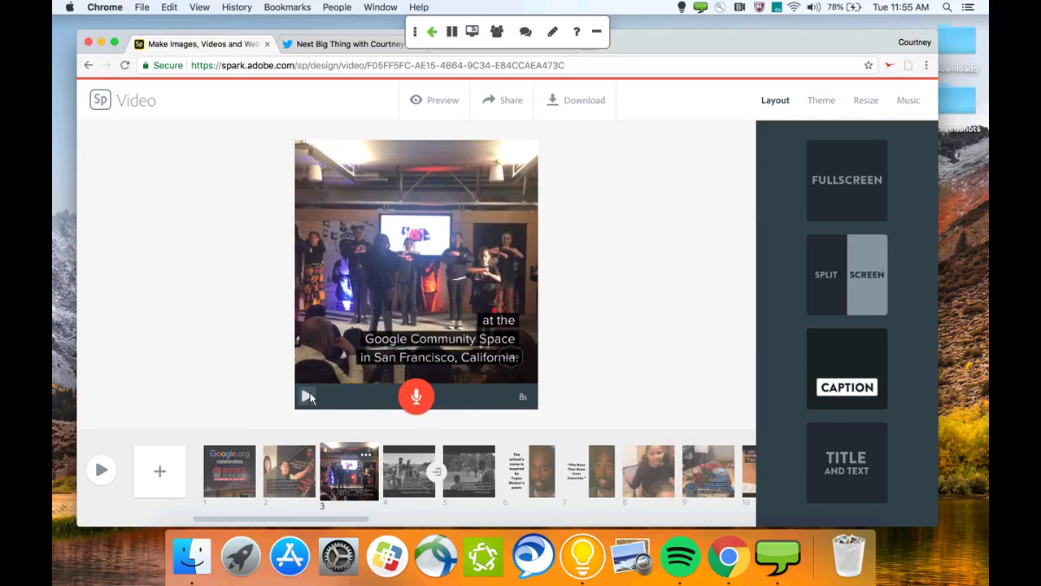
click(416, 483)
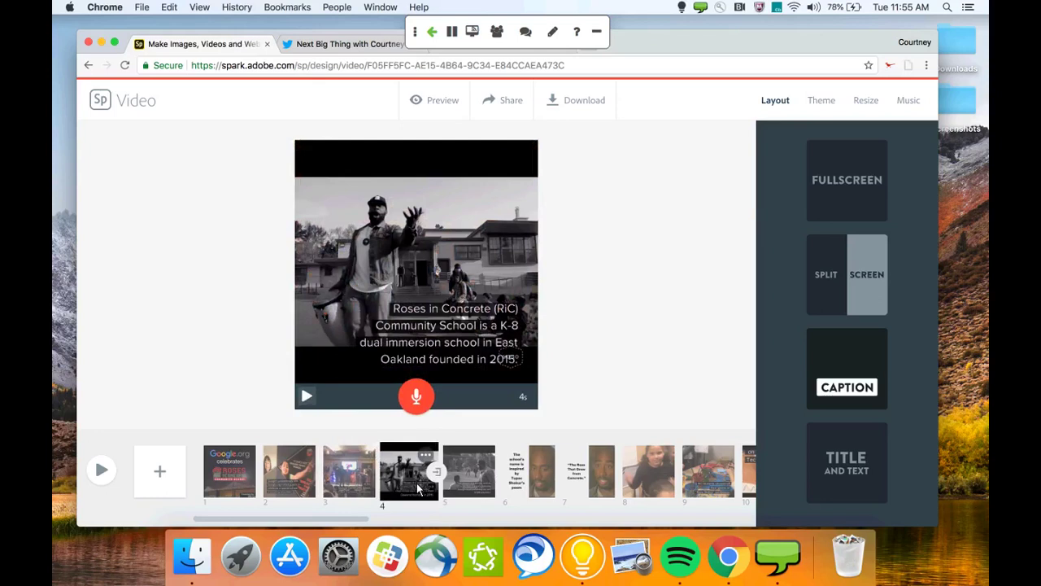
Review slides 6, 7 and 10–14, from the Tupac Shakur poem to the Oscars photo
click(525, 487)
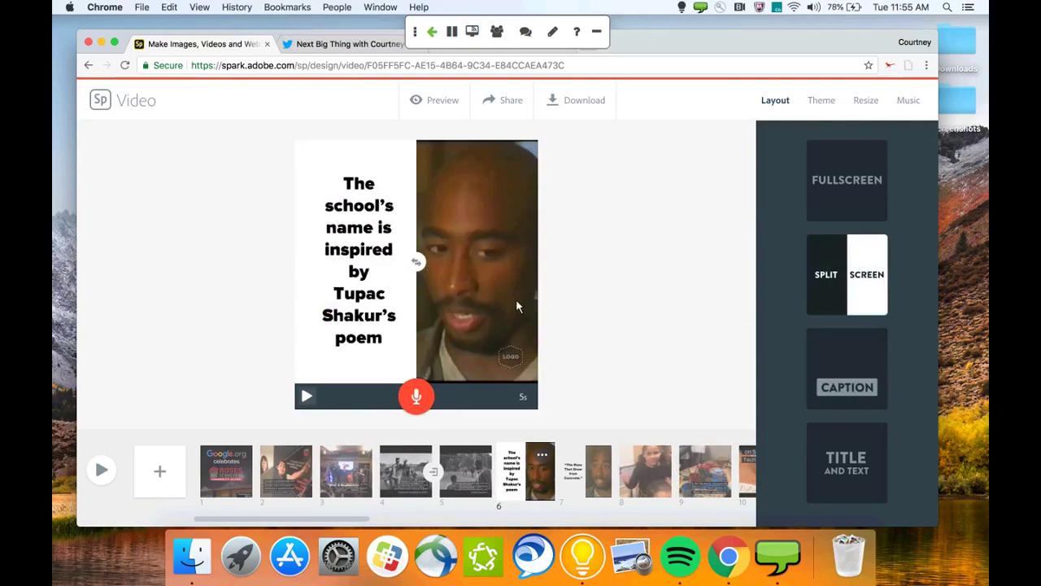
click(590, 475)
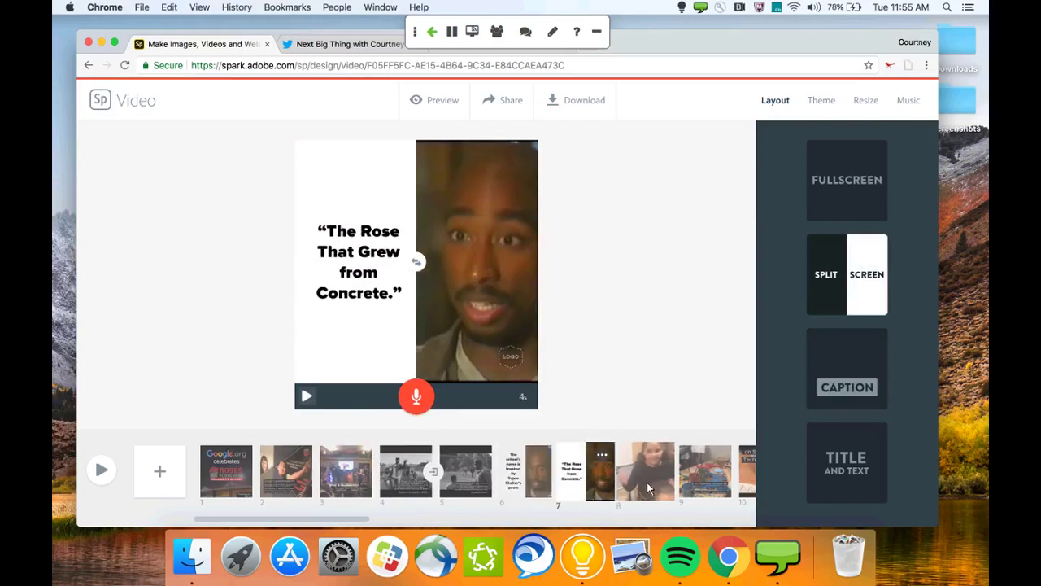
scroll(638, 491, right, 3)
scroll(639, 488, right, 10)
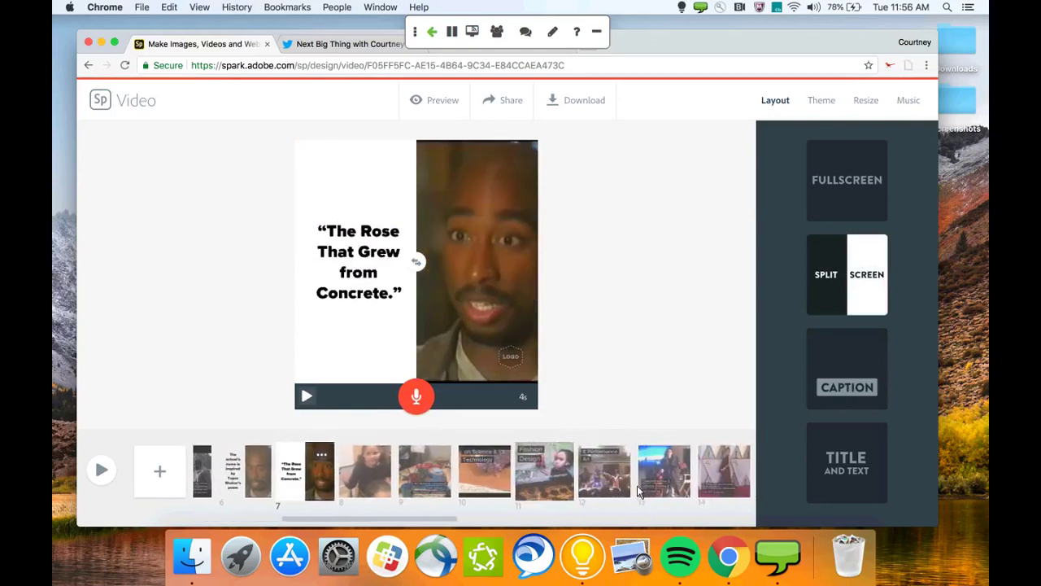
click(448, 485)
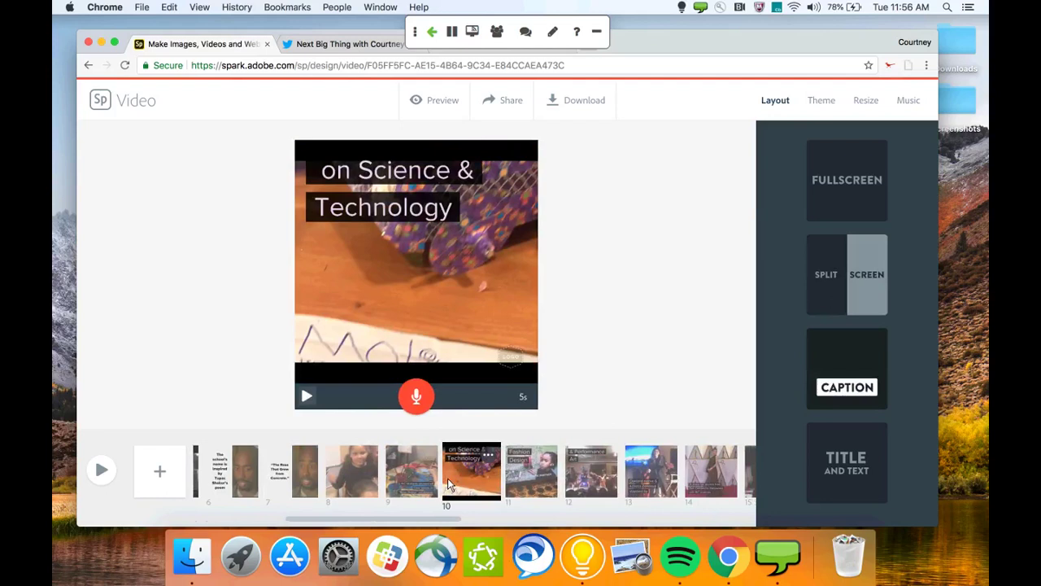
click(519, 482)
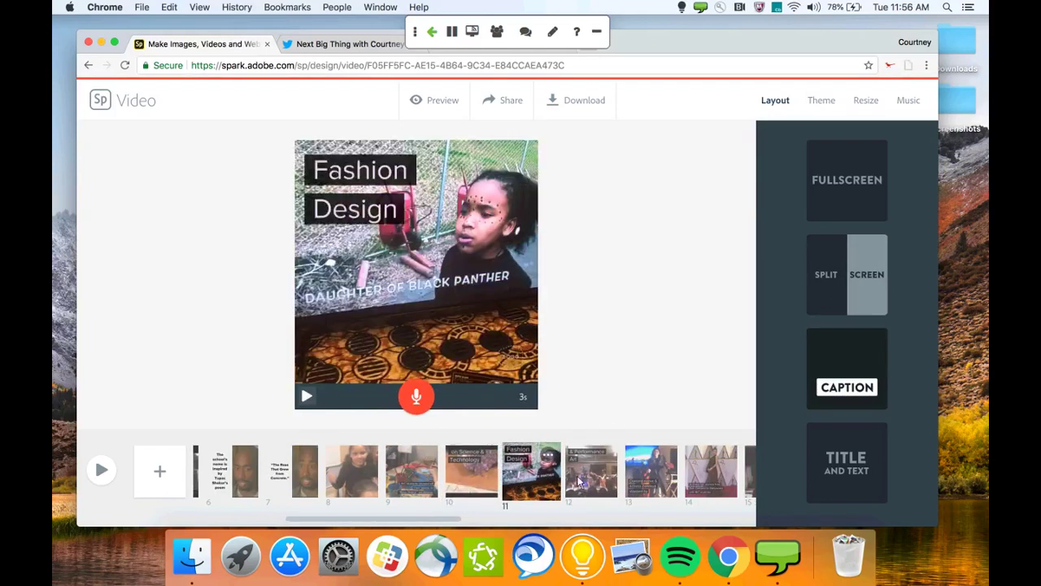
click(587, 480)
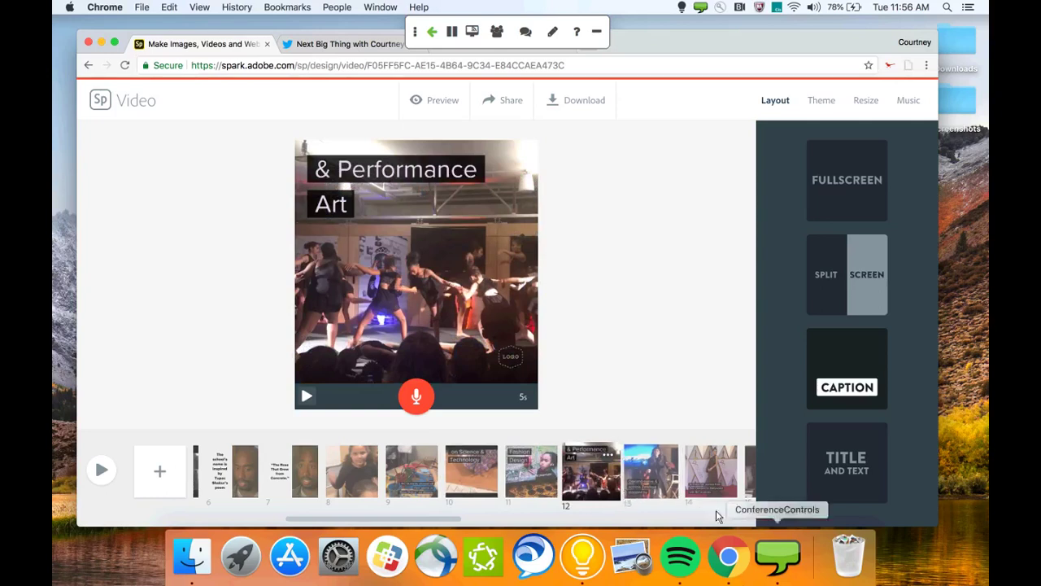
click(649, 485)
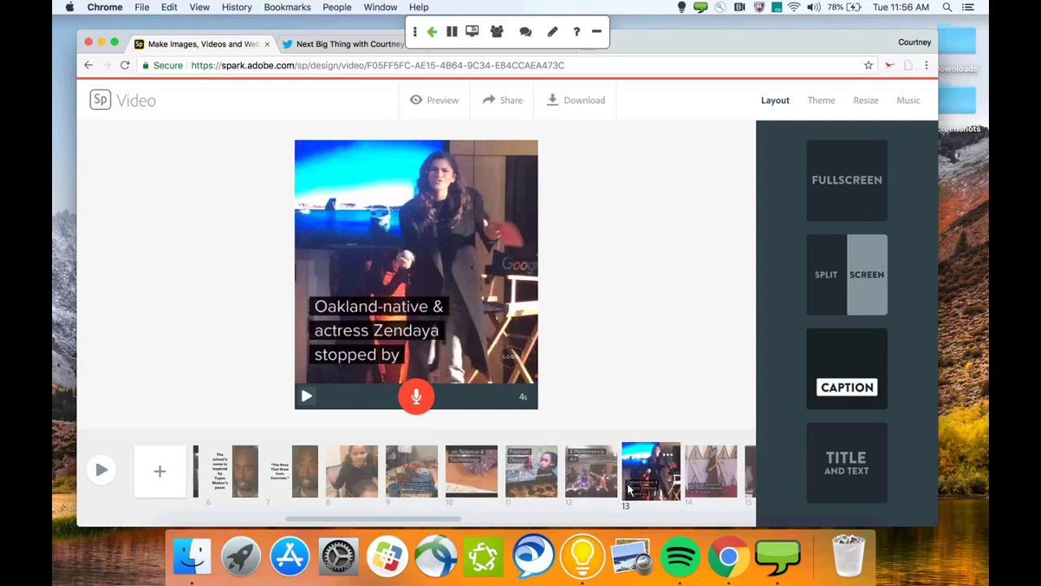
click(709, 474)
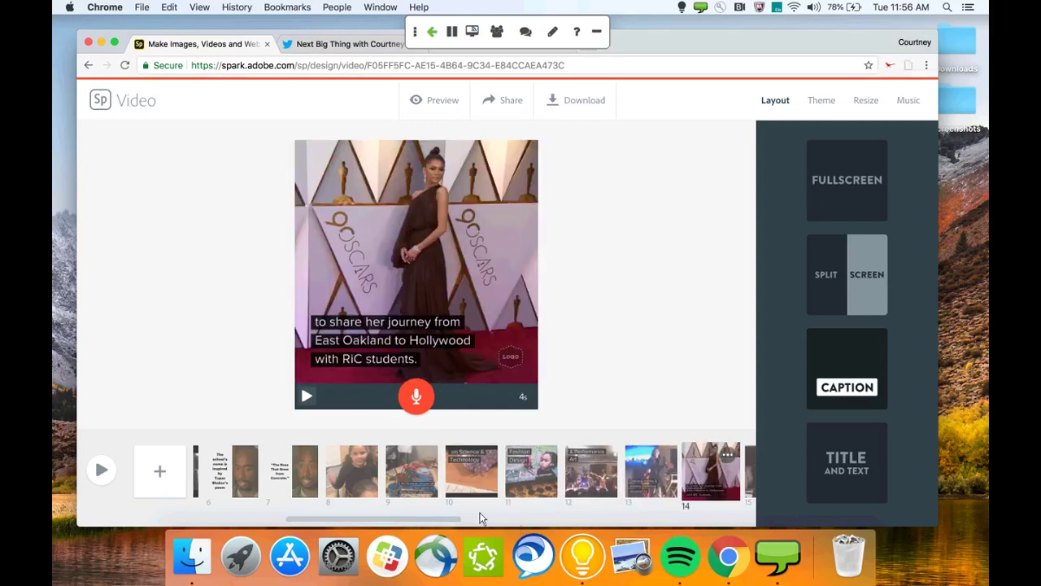
Review slide 20 on the Google.org interview and slide 22, Student Identity
drag(417, 520, 508, 524)
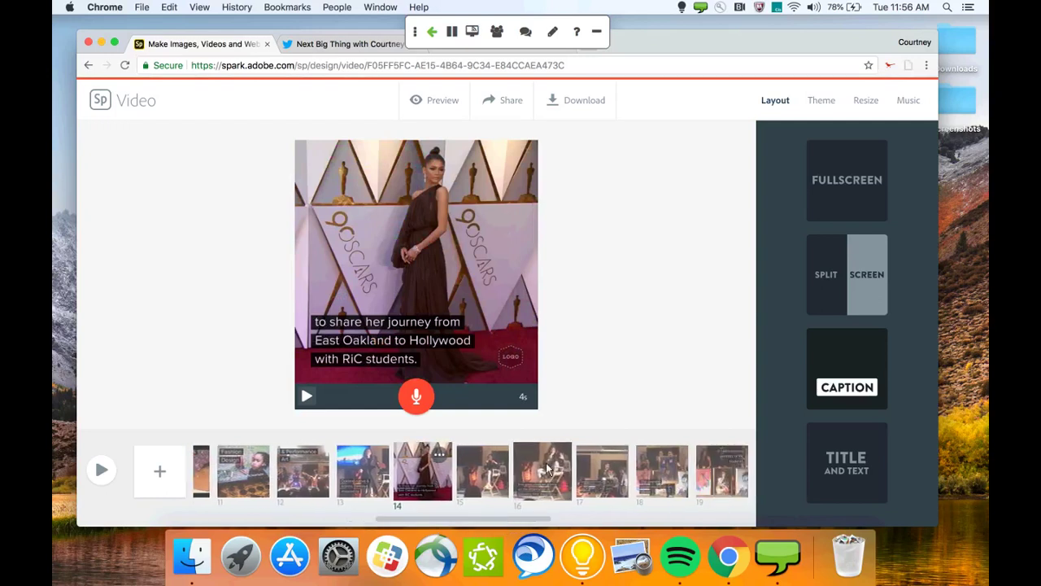
drag(511, 508, 613, 521)
click(456, 468)
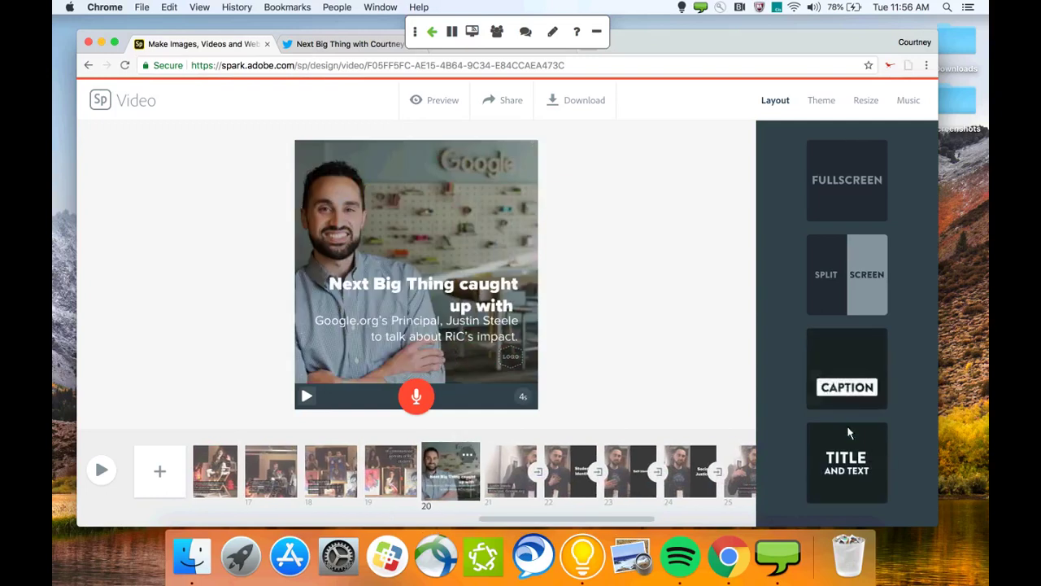
click(570, 491)
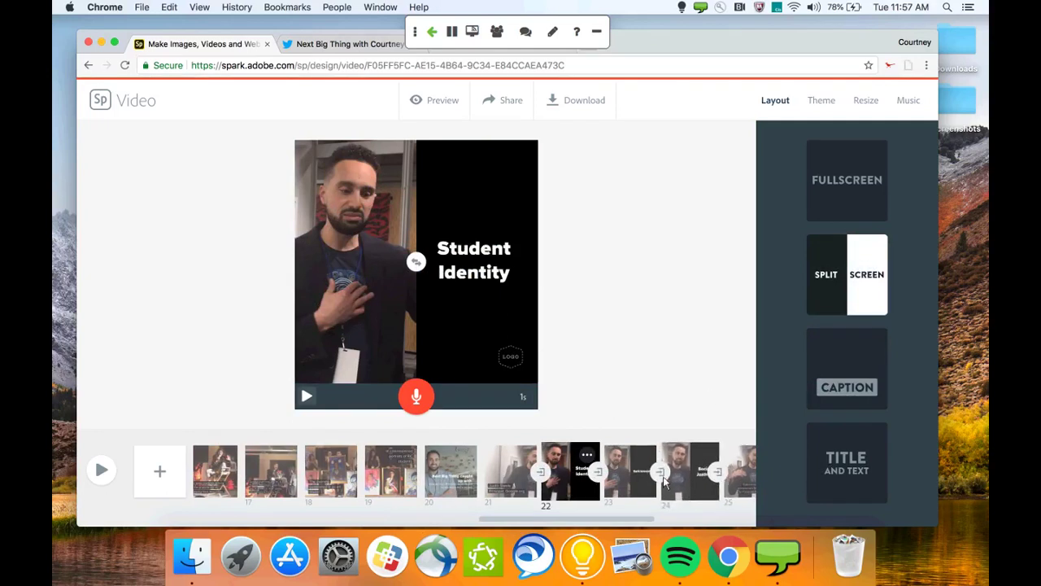
Review slide 28 with the RosesInConcrete.org link, the Credits and the NBT Outro
drag(617, 519, 717, 518)
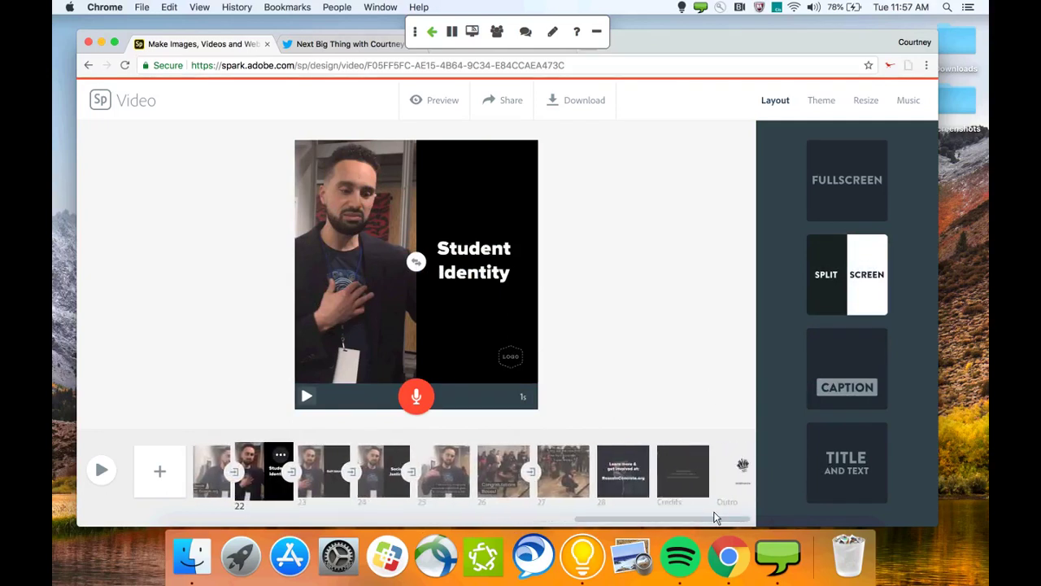
click(641, 475)
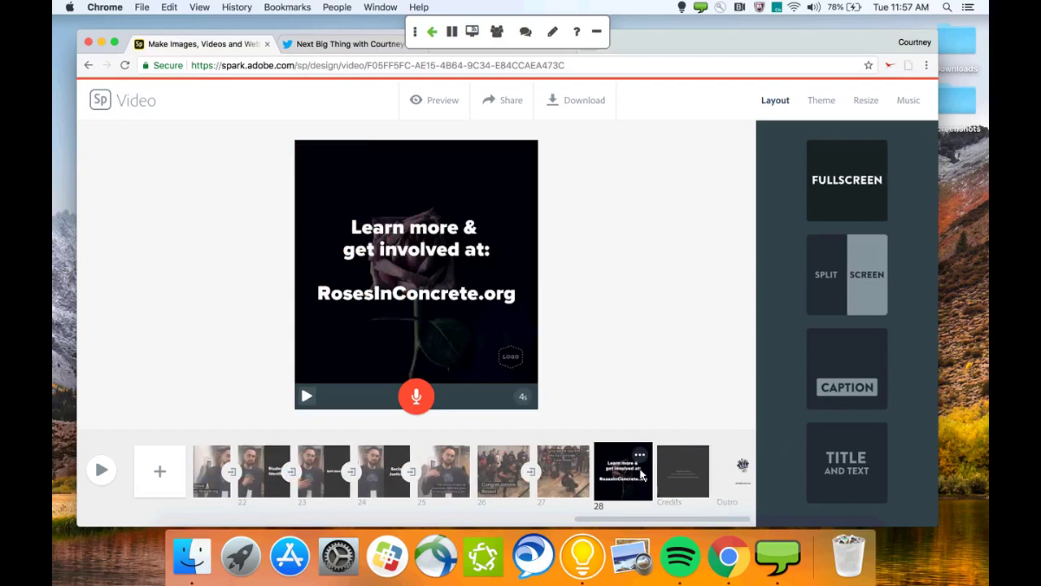
click(698, 486)
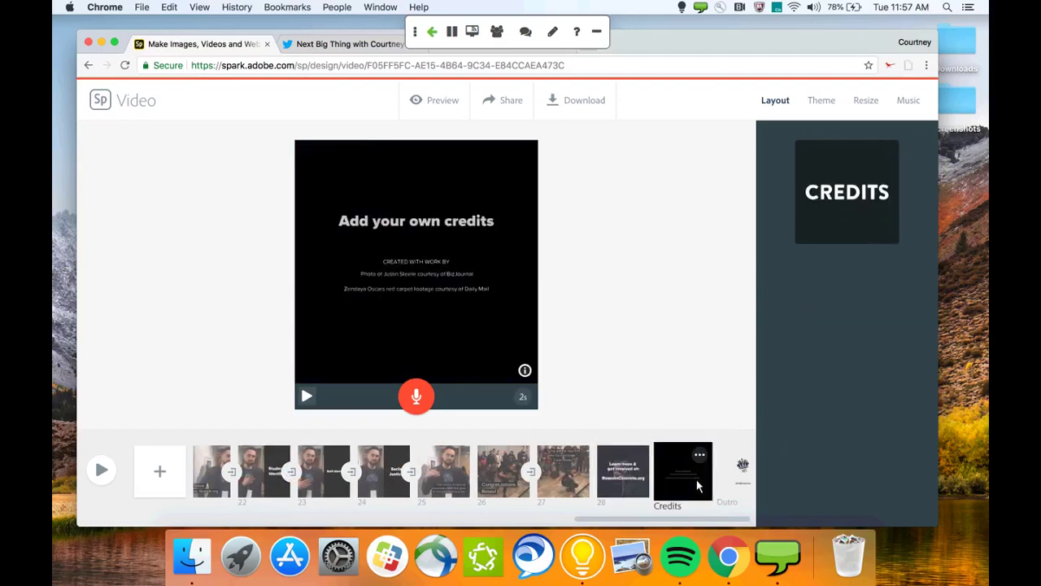
click(739, 483)
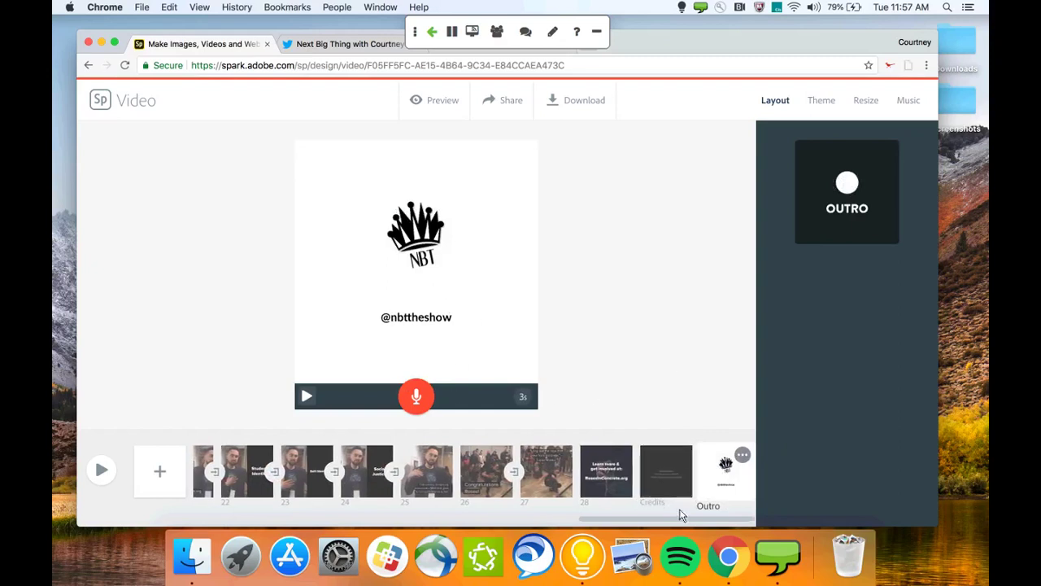
Browse the Spark brand management page, then switch to the Twitter tab
click(98, 101)
click(192, 99)
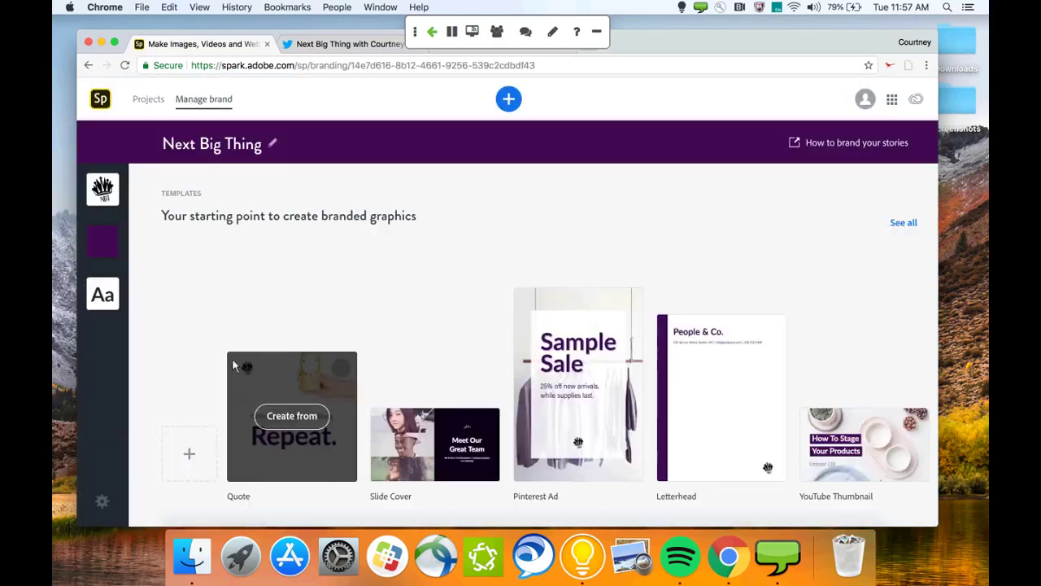
scroll(187, 380, down, 10)
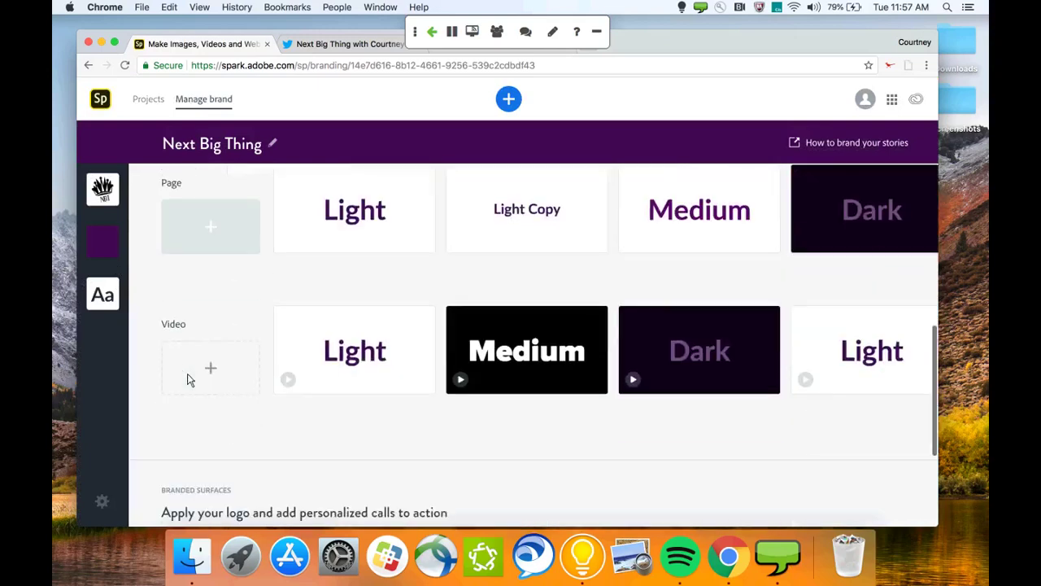
scroll(488, 396, up, 8)
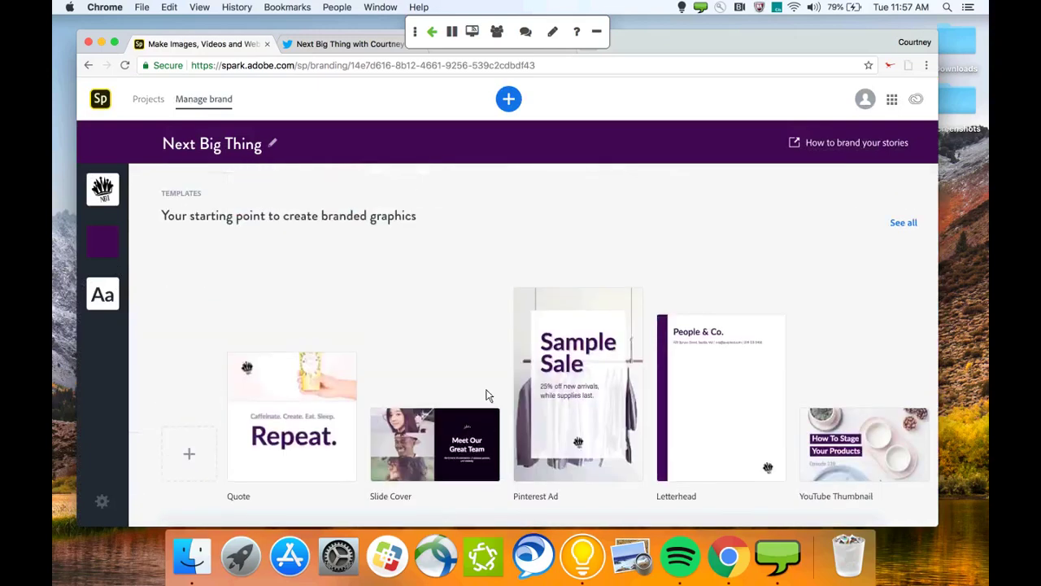
click(344, 47)
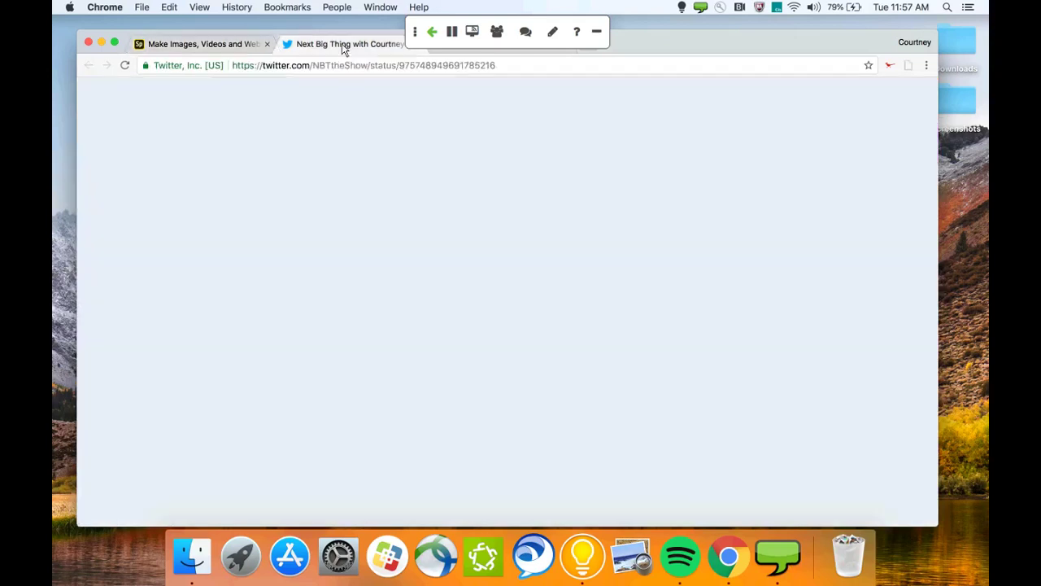
Return to the Spark brand tab and bring up the Share Desktop and Applications choices
click(210, 46)
click(471, 32)
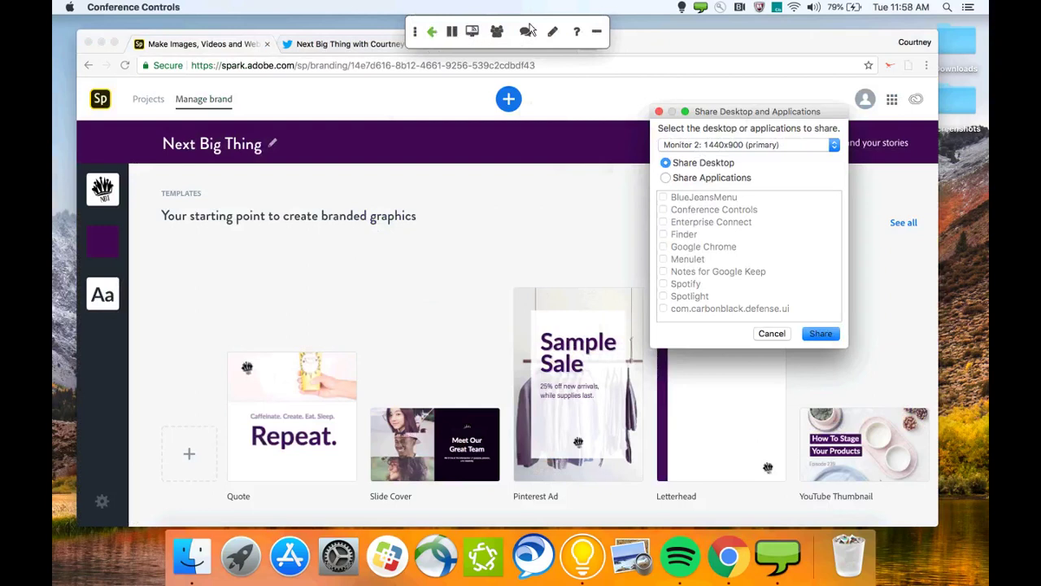
Cancel the Share Desktop and Applications dialog, leaving the Next Big Thing brand page visible
click(775, 559)
mouse_move(672, 53)
mouse_down()
mouse_move(672, 151)
mouse_move(674, 69)
mouse_up()
click(503, 36)
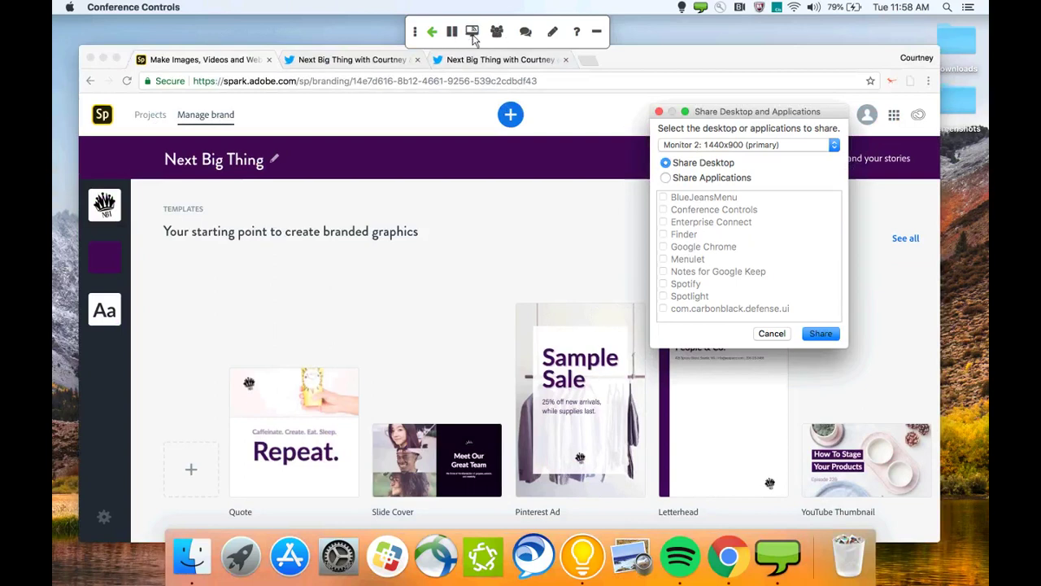
click(766, 336)
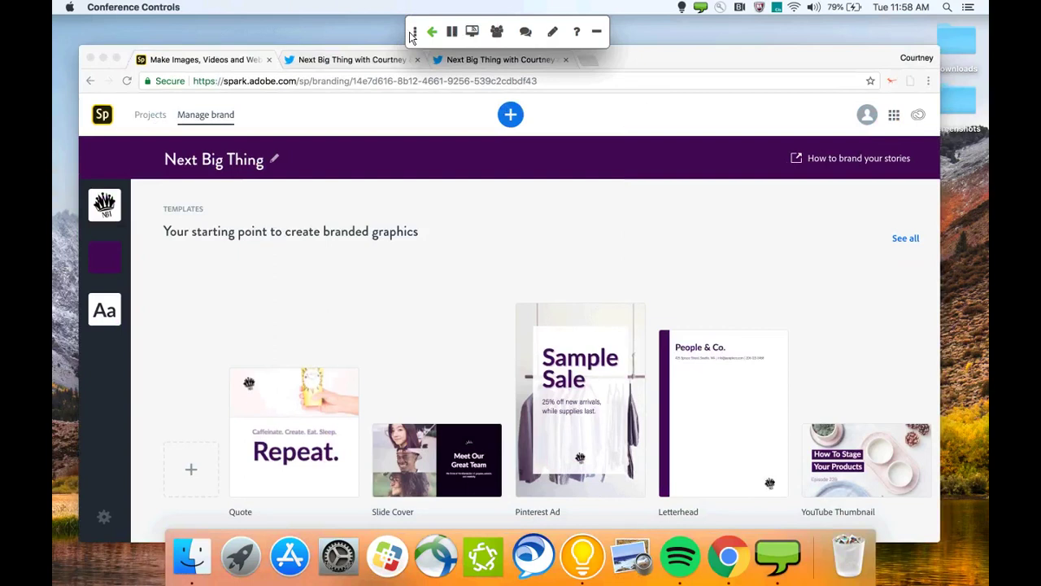